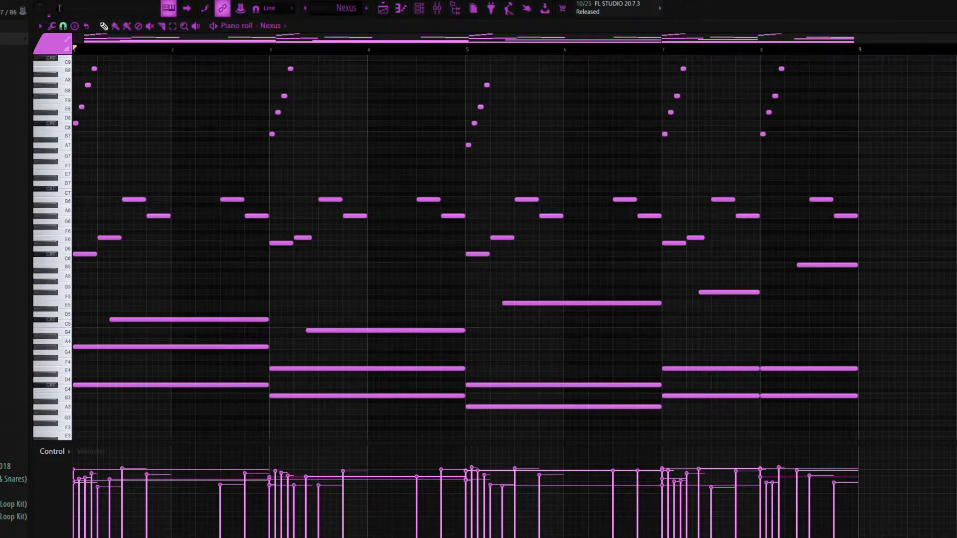
Play the Nexus pattern and highlight its long sustained chord notes in the piano roll, then clear the selection.
{"action": "key", "text": "space"}
{"action": "scroll", "coordinate": [822, 218], "scroll_direction": "up", "scroll_amount": 2}
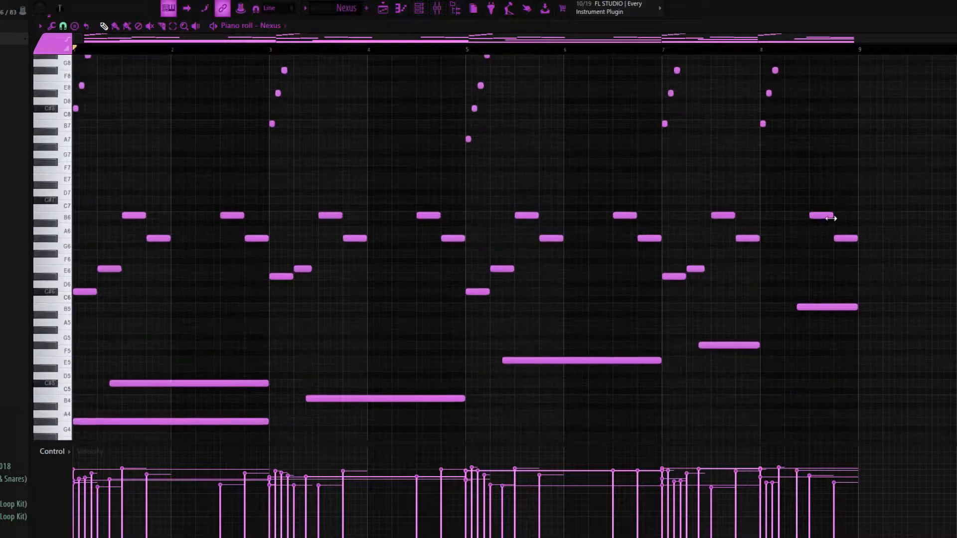
{"action": "scroll", "coordinate": [820, 220], "scroll_direction": "down", "scroll_amount": 4}
{"action": "left_click_drag", "start_coordinate": [122, 192], "coordinate": [884, 405]}
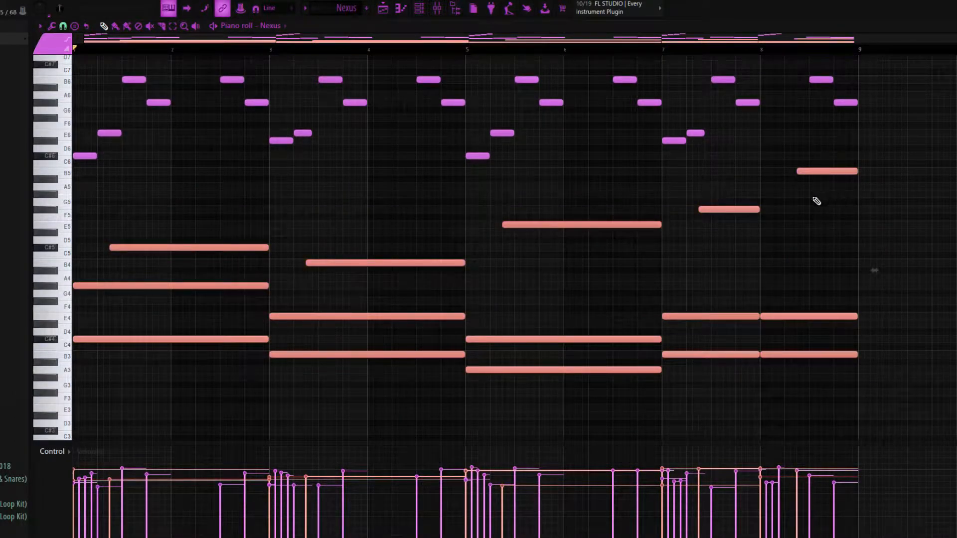
{"action": "left_click", "coordinate": [247, 210]}
{"action": "right_click", "coordinate": [247, 209]}
{"action": "scroll", "coordinate": [241, 211], "scroll_direction": "up", "scroll_amount": 3}
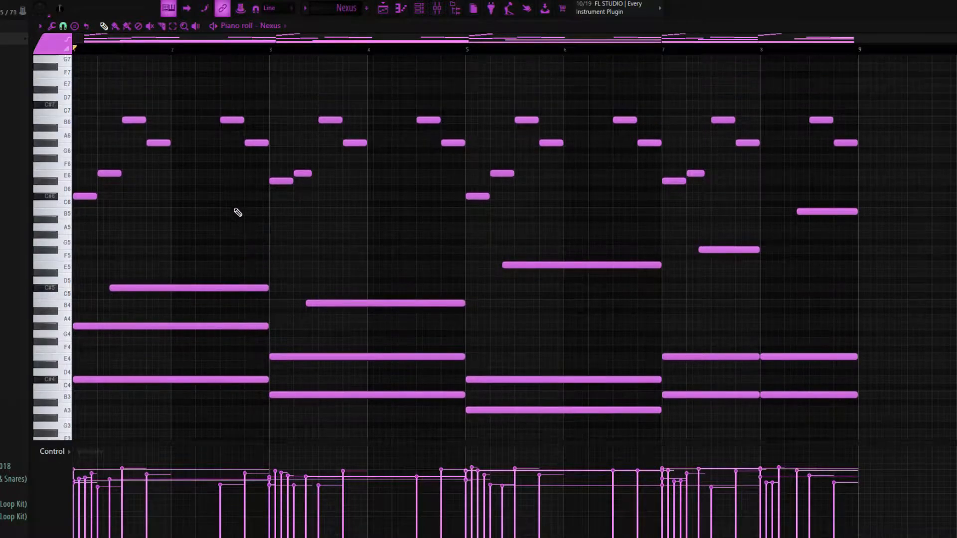
Highlight the mid-range melody notes of the Nexus pattern, clear the selection and look over the surrounding note layers.
{"action": "left_click_drag", "start_coordinate": [90, 145], "coordinate": [902, 248]}
{"action": "key", "text": "ctrl+d"}
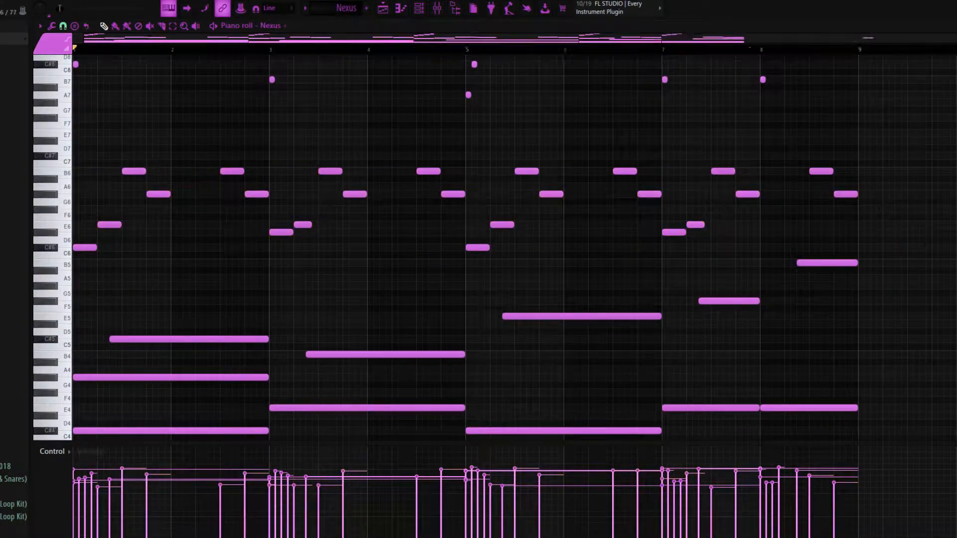
{"action": "scroll", "coordinate": [517, 233], "scroll_direction": "down", "scroll_amount": 3}
{"action": "scroll", "coordinate": [299, 218], "scroll_direction": "up", "scroll_amount": 6}
{"action": "scroll", "coordinate": [423, 224], "scroll_direction": "down", "scroll_amount": 6}
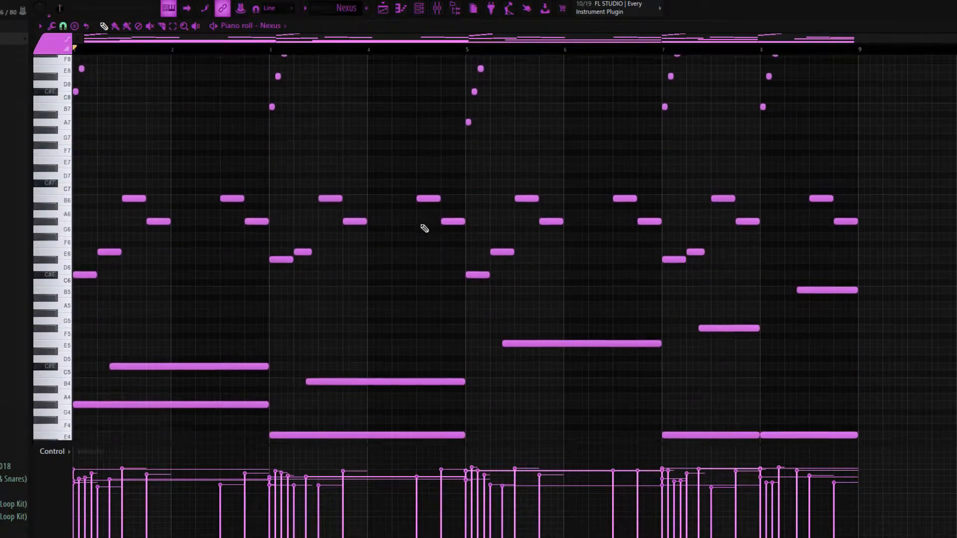
{"action": "scroll", "coordinate": [372, 227], "scroll_direction": "up", "scroll_amount": 3}
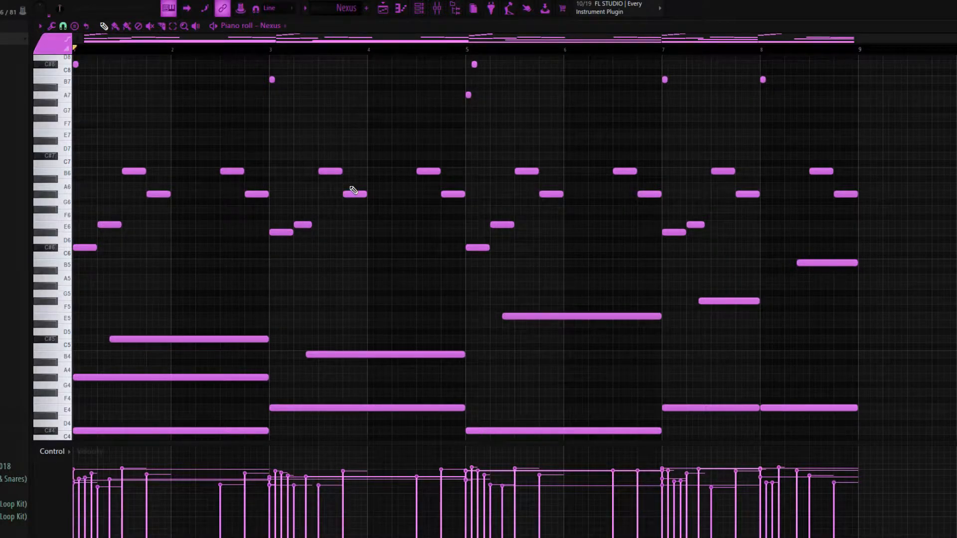
{"action": "scroll", "coordinate": [299, 207], "scroll_direction": "up", "scroll_amount": 3}
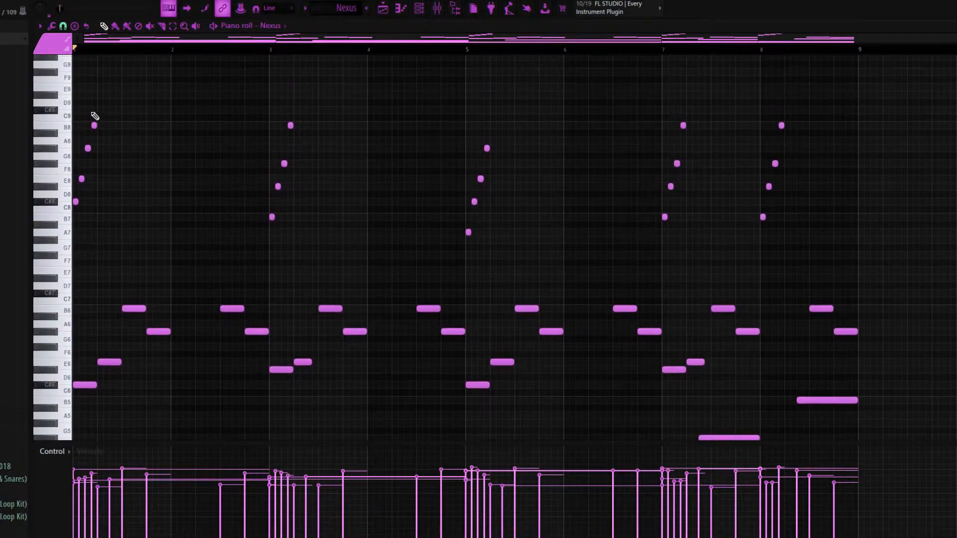
Highlight the short high run notes of the Nexus pattern, clear the selection and compare them with the lower layers.
{"action": "left_click_drag", "start_coordinate": [75, 100], "coordinate": [845, 229]}
{"action": "left_click", "coordinate": [927, 211], "text": "ctrl"}
{"action": "scroll", "coordinate": [151, 133], "scroll_direction": "down", "scroll_amount": 2}
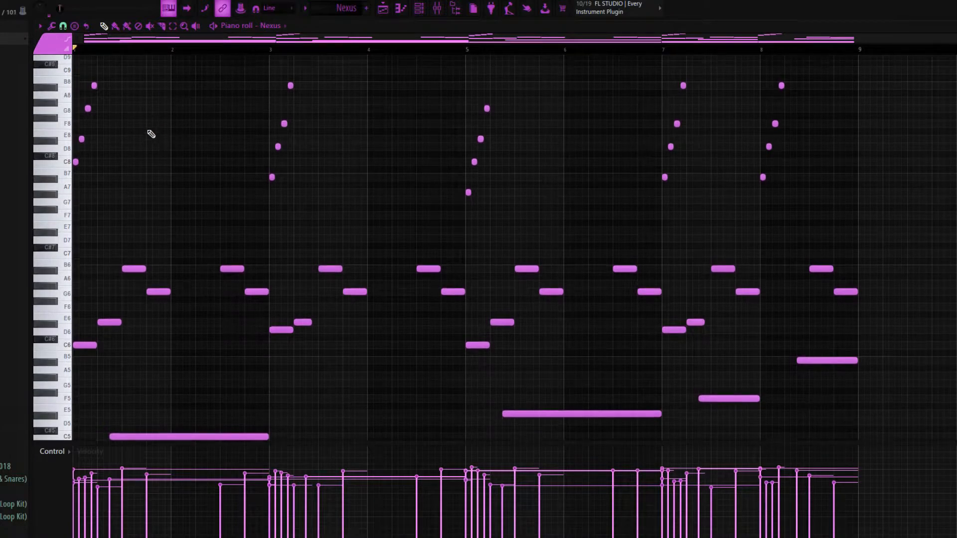
{"action": "scroll", "coordinate": [124, 115], "scroll_direction": "up", "scroll_amount": 1}
{"action": "scroll", "coordinate": [128, 149], "scroll_direction": "down", "scroll_amount": 5}
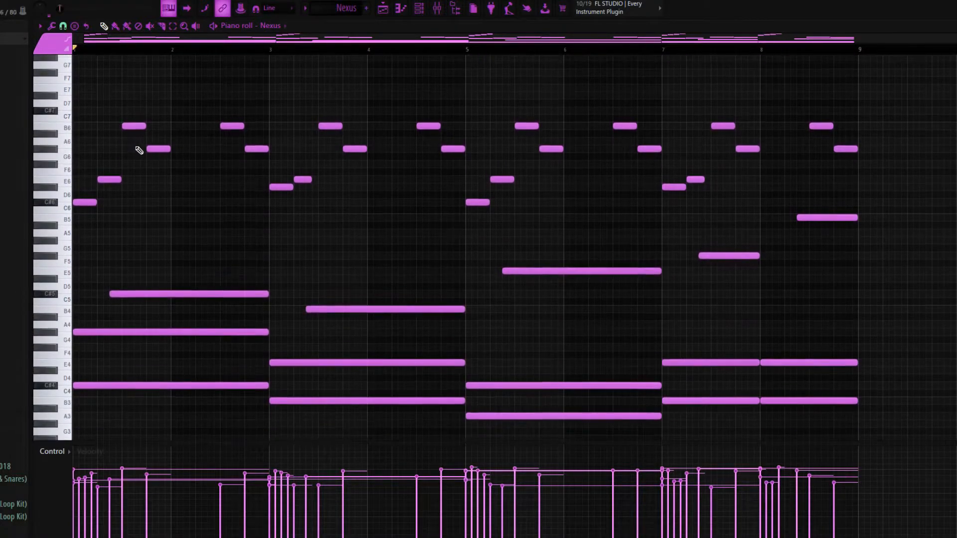
{"action": "scroll", "coordinate": [402, 295], "scroll_direction": "up", "scroll_amount": 5}
{"action": "scroll", "coordinate": [549, 241], "scroll_direction": "down", "scroll_amount": 4}
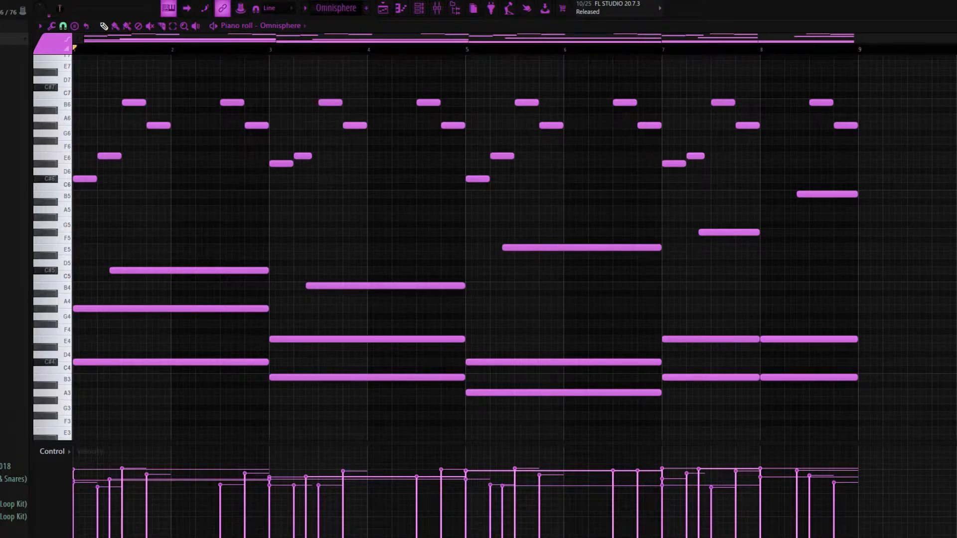
Examine the full note range of the Omnisphere pattern and play it back, stopping playback at the end.
{"action": "scroll", "coordinate": [583, 250], "scroll_direction": "down", "scroll_amount": 1}
{"action": "scroll", "coordinate": [371, 231], "scroll_direction": "up", "scroll_amount": 10}
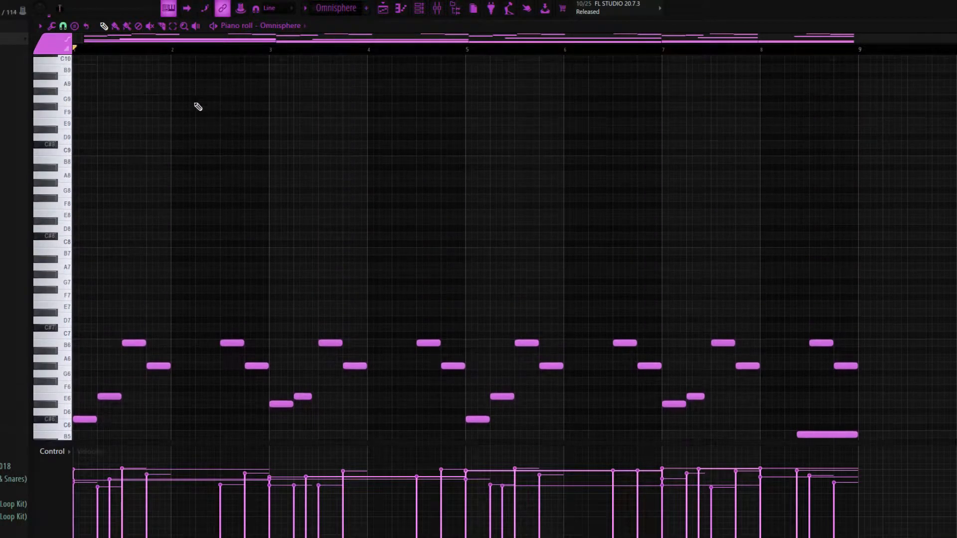
{"action": "scroll", "coordinate": [647, 156], "scroll_direction": "down", "scroll_amount": 10}
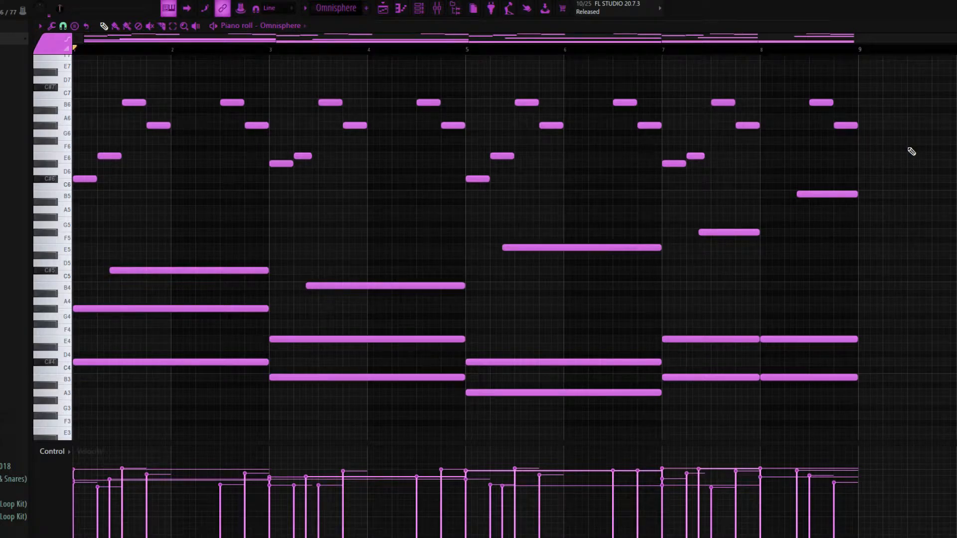
{"action": "key", "text": "space"}
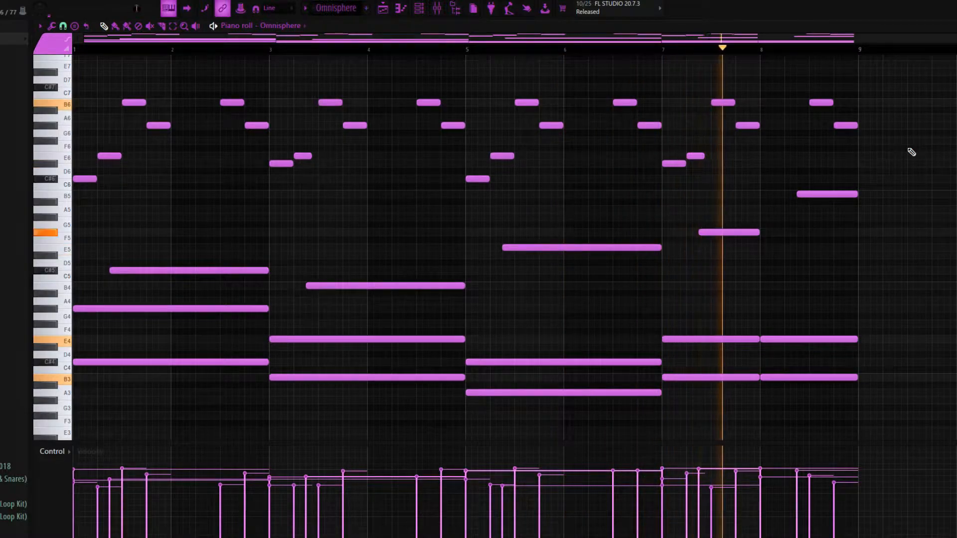
{"action": "key", "text": "space"}
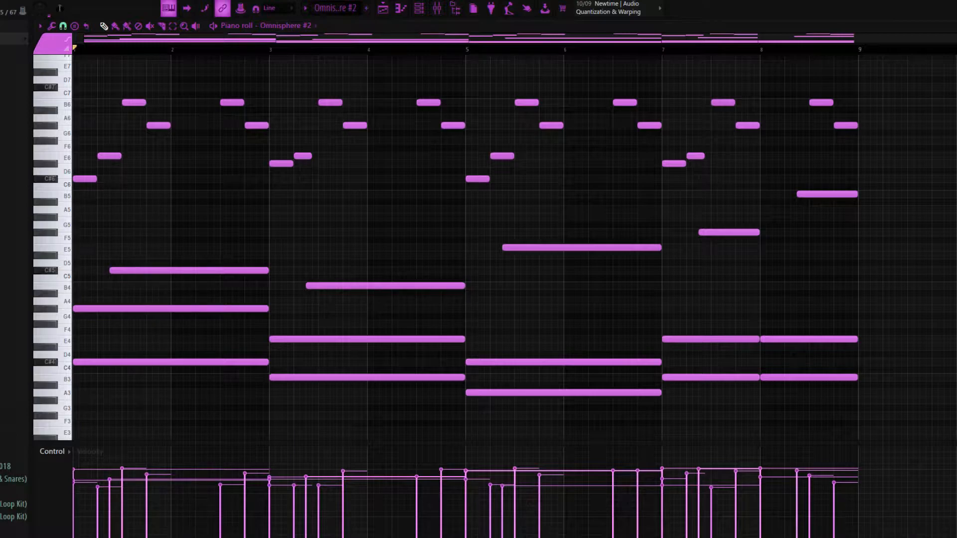
Play back the Omnisphere #2 pattern and check the upper octaves above its melody in the piano roll.
{"action": "key", "text": "space"}
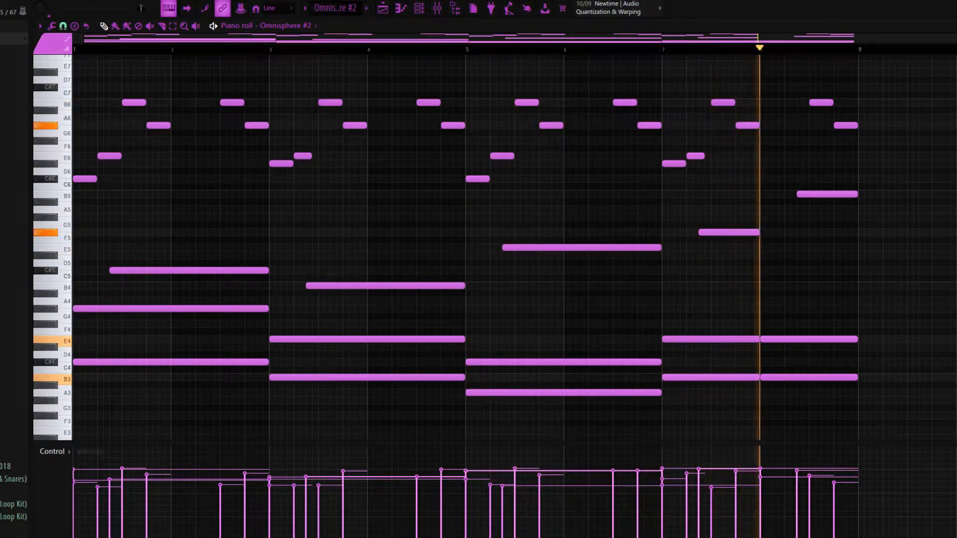
{"action": "key", "text": "space"}
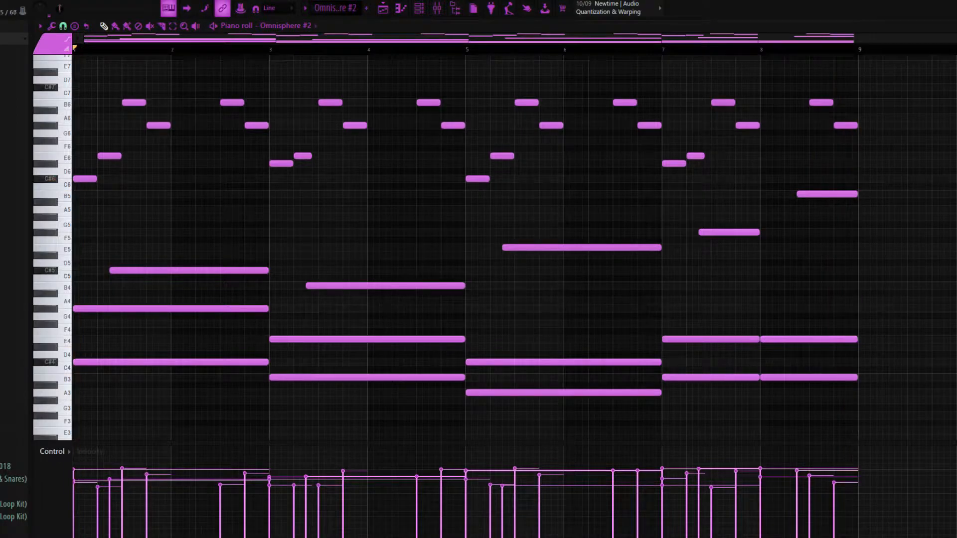
{"action": "scroll", "coordinate": [410, 113], "scroll_direction": "up", "scroll_amount": 9}
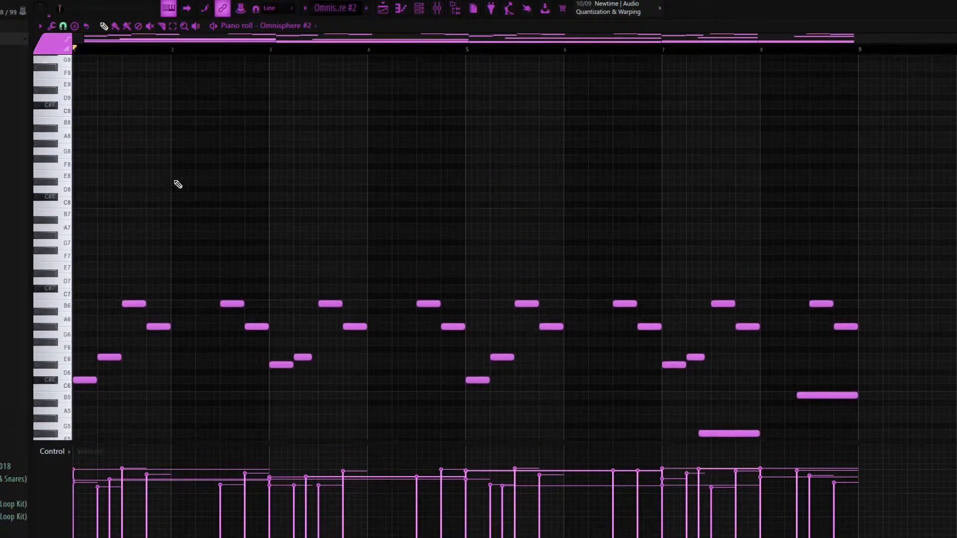
{"action": "scroll", "coordinate": [93, 146], "scroll_direction": "down", "scroll_amount": 3}
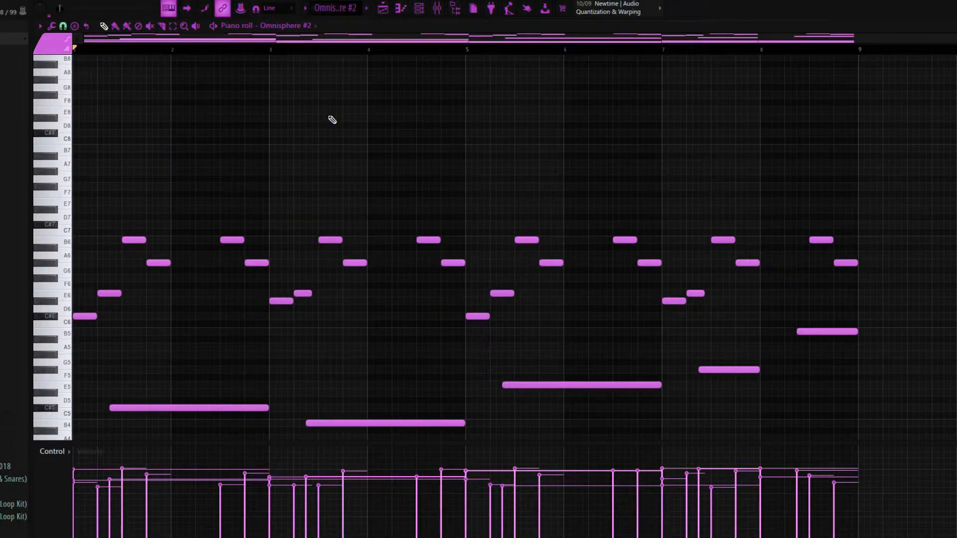
{"action": "scroll", "coordinate": [79, 143], "scroll_direction": "up", "scroll_amount": 4}
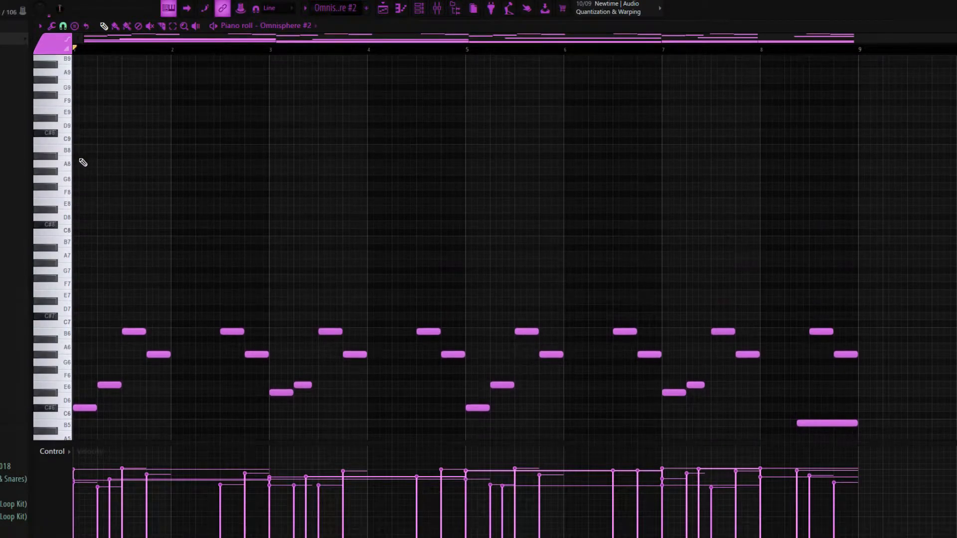
{"action": "scroll", "coordinate": [171, 213], "scroll_direction": "down", "scroll_amount": 5}
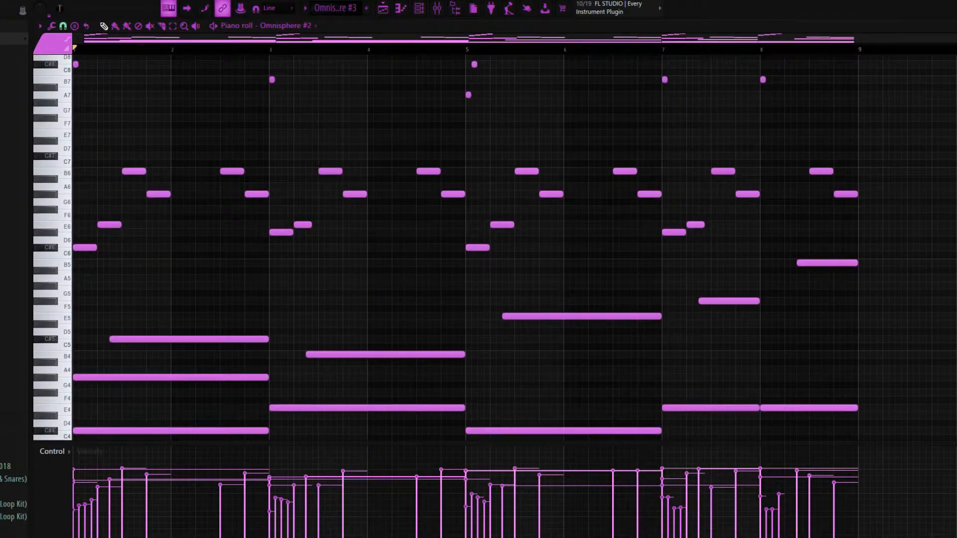
View all note layers of the Omnisphere #3 pattern, including the high runs, and play it back.
{"action": "scroll", "coordinate": [465, 246], "scroll_direction": "down", "scroll_amount": 2}
{"action": "scroll", "coordinate": [502, 162], "scroll_direction": "up", "scroll_amount": 2}
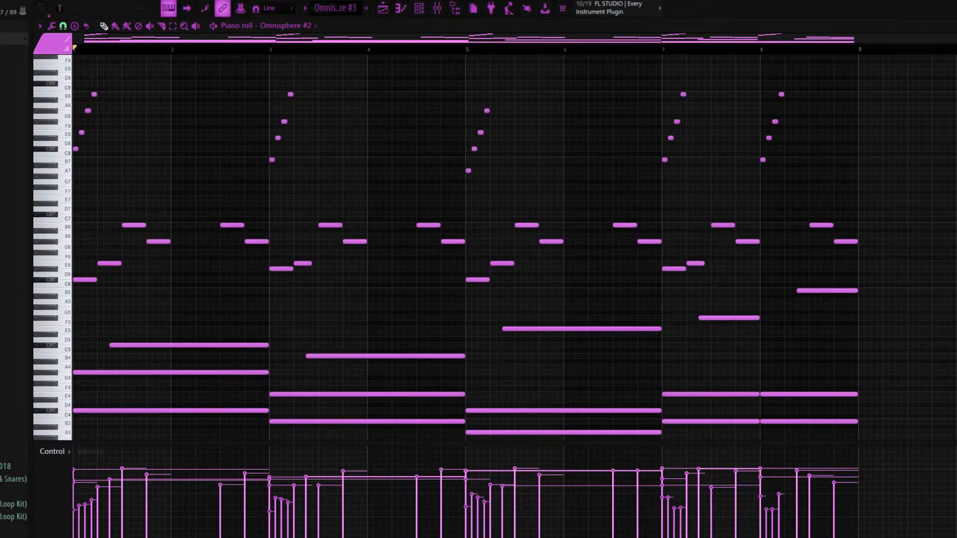
{"action": "scroll", "coordinate": [464, 246], "scroll_direction": "down", "scroll_amount": 1}
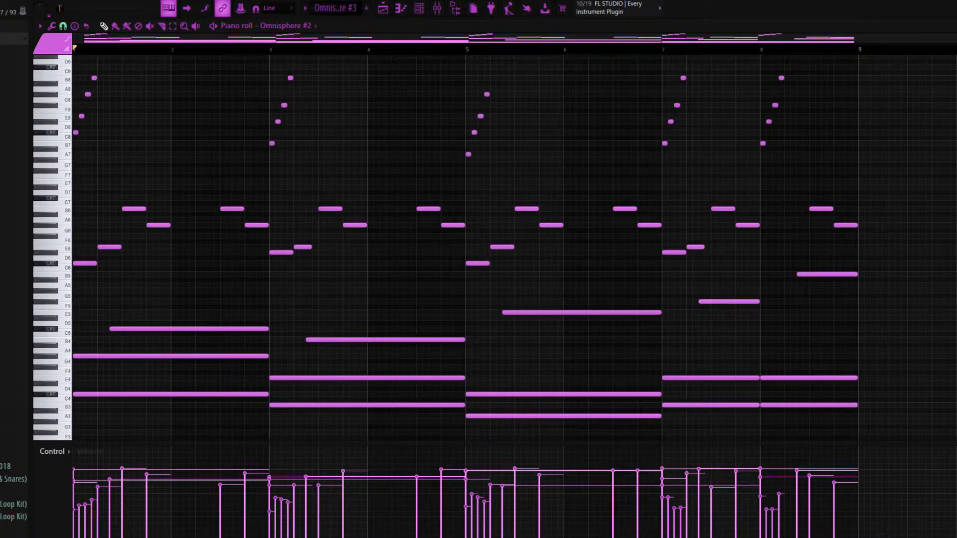
{"action": "key", "text": "space"}
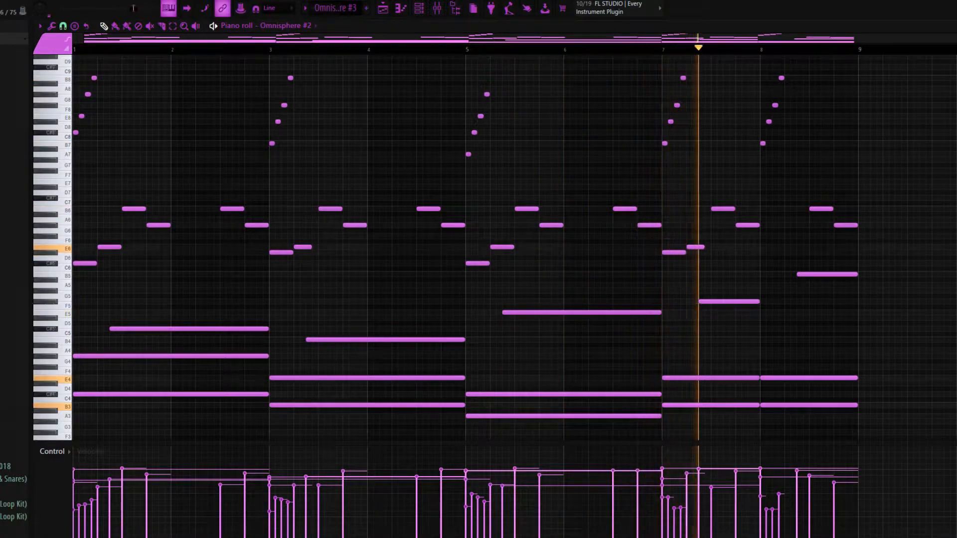
{"action": "key", "text": "space"}
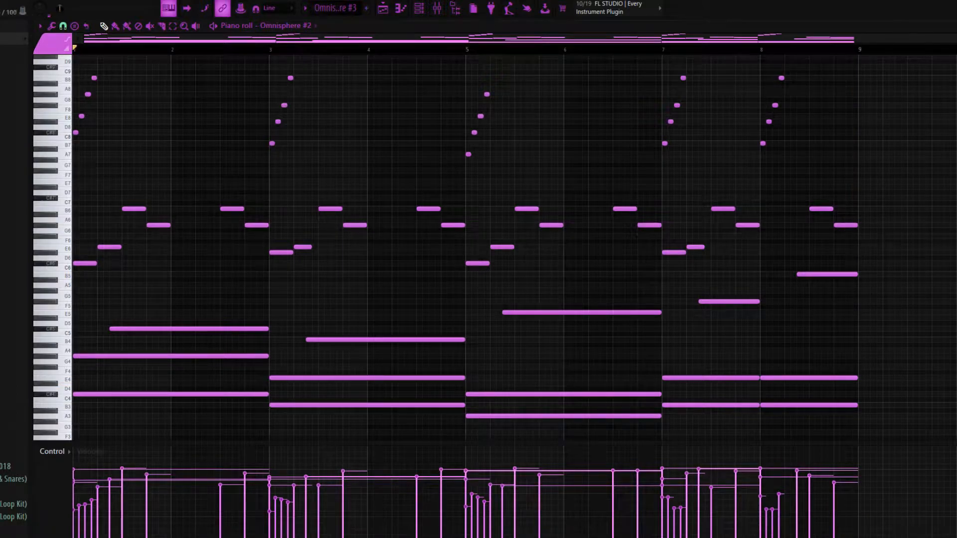
Close the piano roll, open the arps pattern from the playlist and examine its ElectraX notes.
{"action": "key", "text": "Escape"}
{"action": "key", "text": "Escape"}
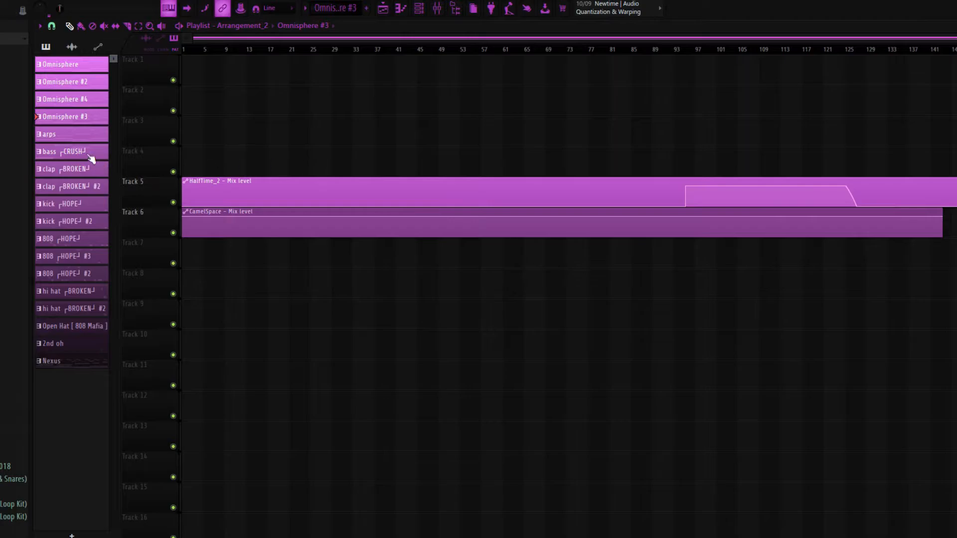
{"action": "double_click", "coordinate": [86, 135]}
{"action": "scroll", "coordinate": [615, 168], "scroll_direction": "down", "scroll_amount": 5}
{"action": "scroll", "coordinate": [615, 155], "scroll_direction": "down", "scroll_amount": 1}
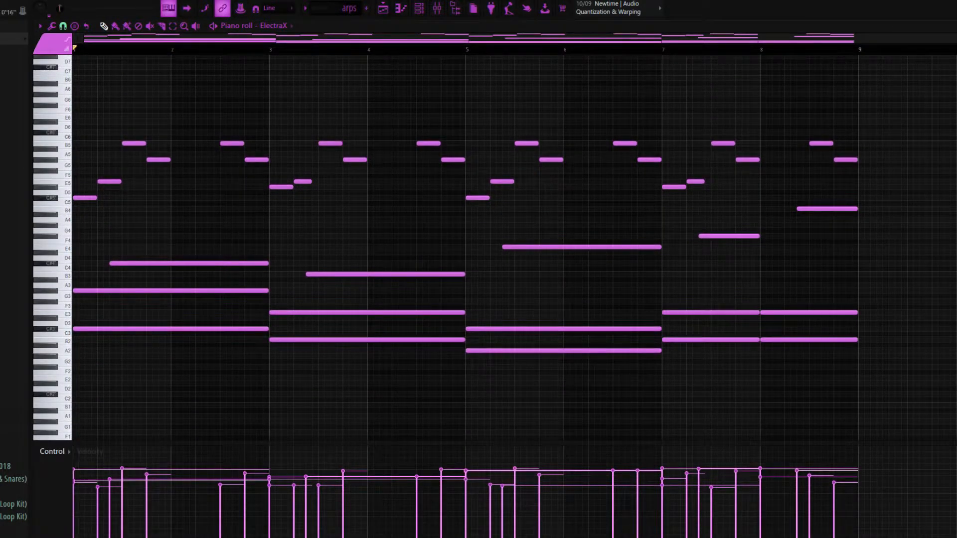
{"action": "scroll", "coordinate": [550, 181], "scroll_direction": "up", "scroll_amount": 1}
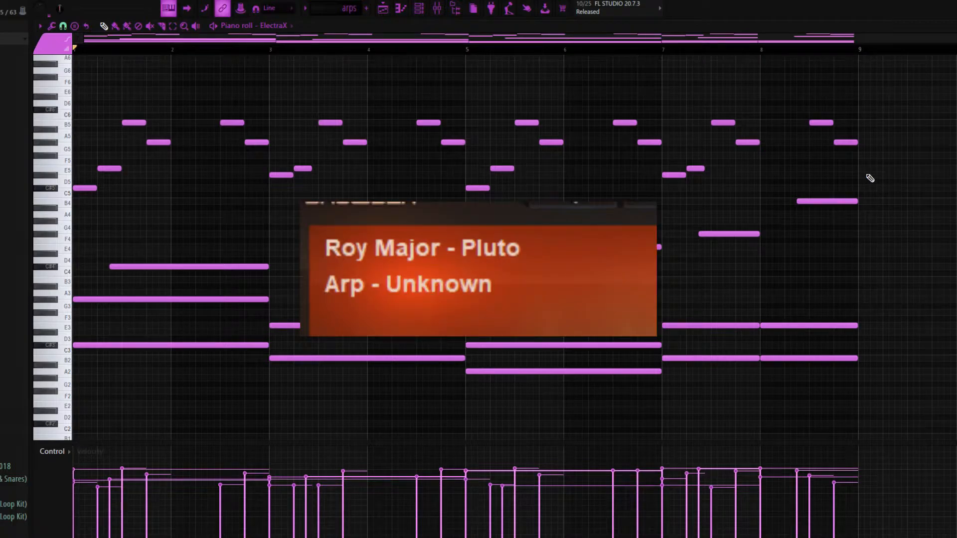
{"action": "scroll", "coordinate": [860, 148], "scroll_direction": "up", "scroll_amount": 3}
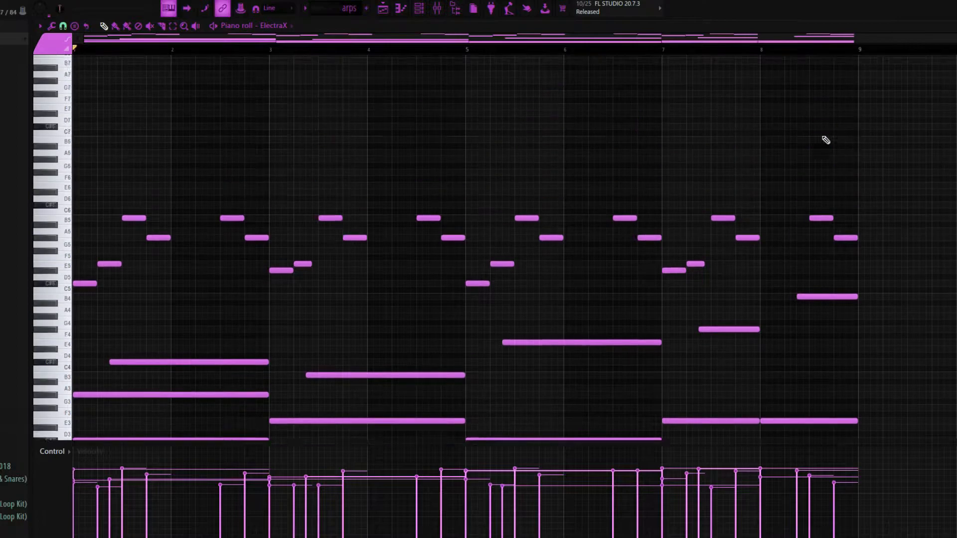
{"action": "scroll", "coordinate": [860, 148], "scroll_direction": "up", "scroll_amount": 1}
{"action": "scroll", "coordinate": [869, 130], "scroll_direction": "down", "scroll_amount": 4}
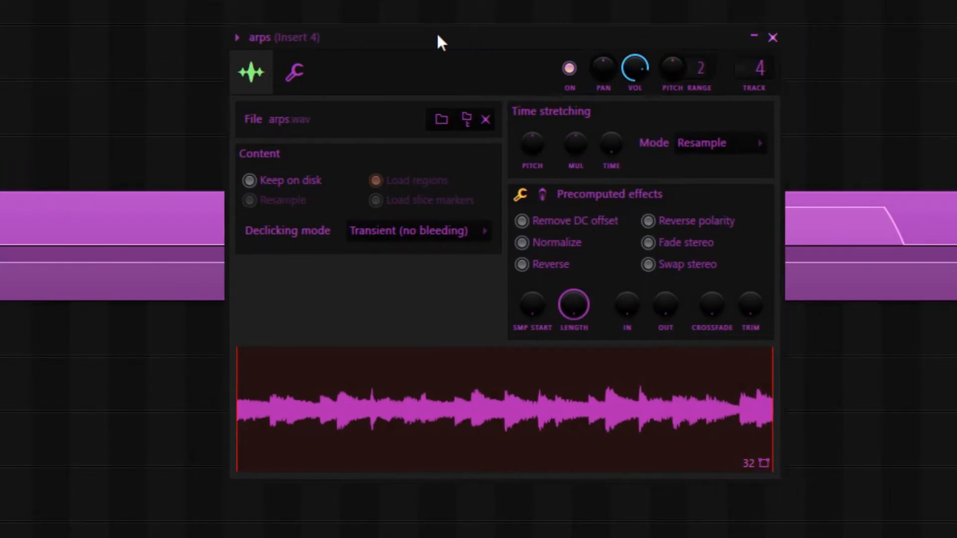
Reposition the arps audio clip's settings window to review it, then close it.
{"action": "left_click_drag", "start_coordinate": [438, 37], "coordinate": [397, 41]}
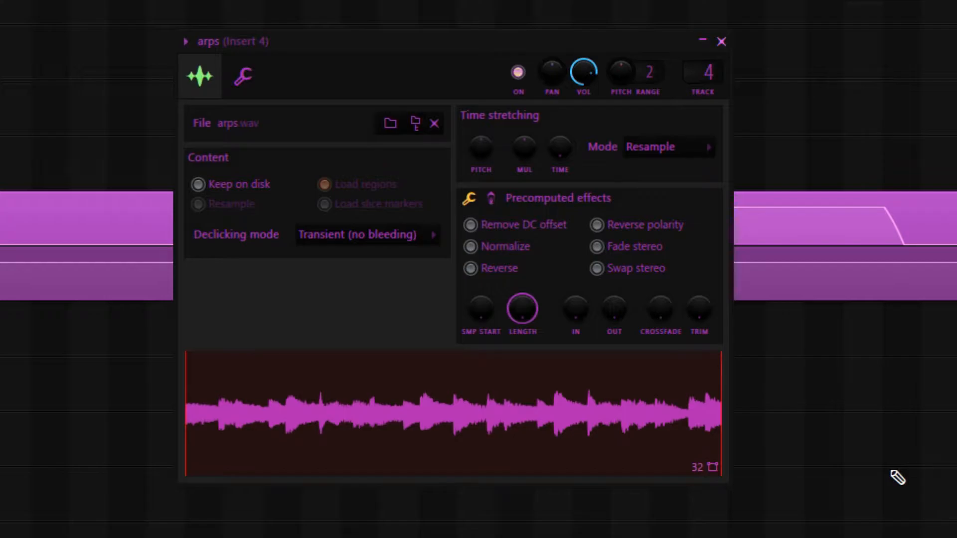
{"action": "left_click_drag", "start_coordinate": [423, 43], "coordinate": [408, 51]}
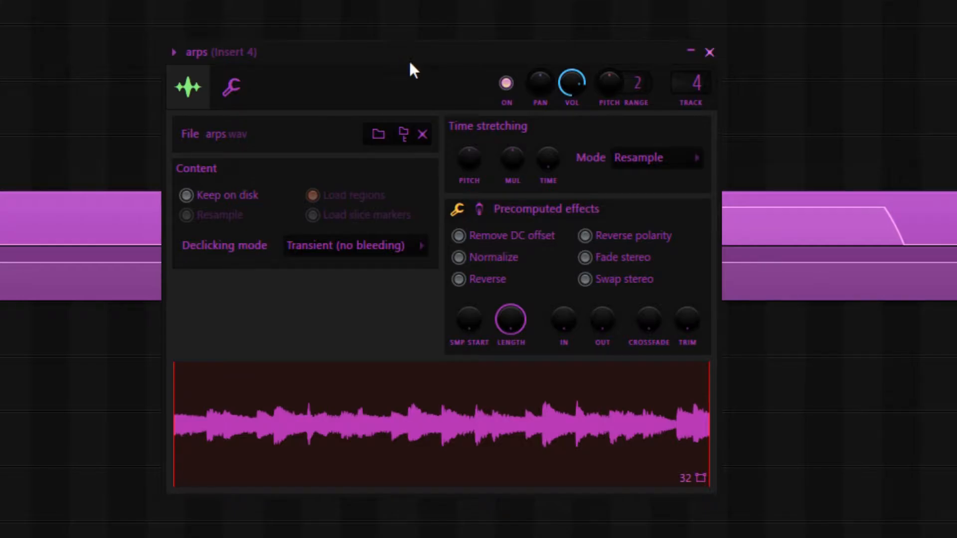
{"action": "left_click", "coordinate": [709, 52]}
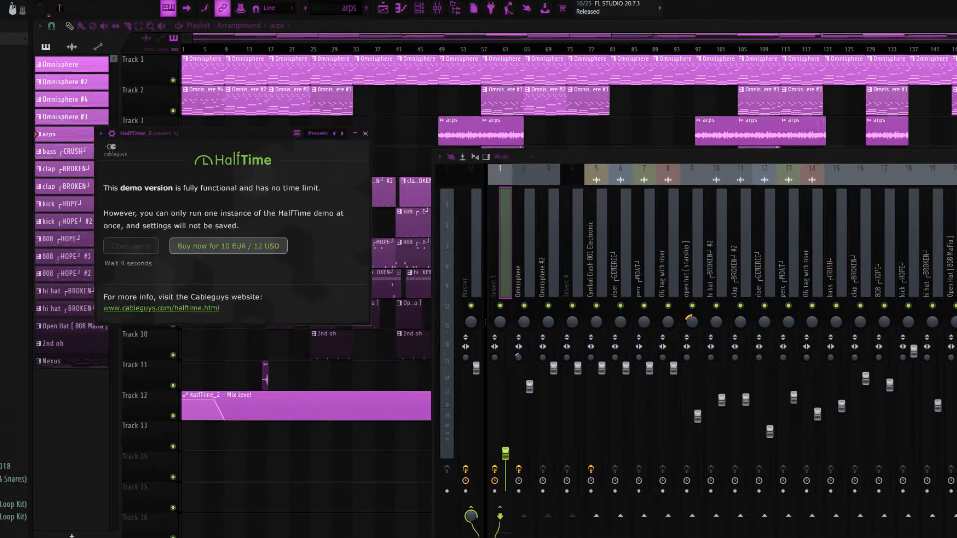
Close the HalfTime_2 demo window and examine the bass ┌CRUSH┘ pattern's notes up close in the piano roll.
{"action": "key", "text": "Escape"}
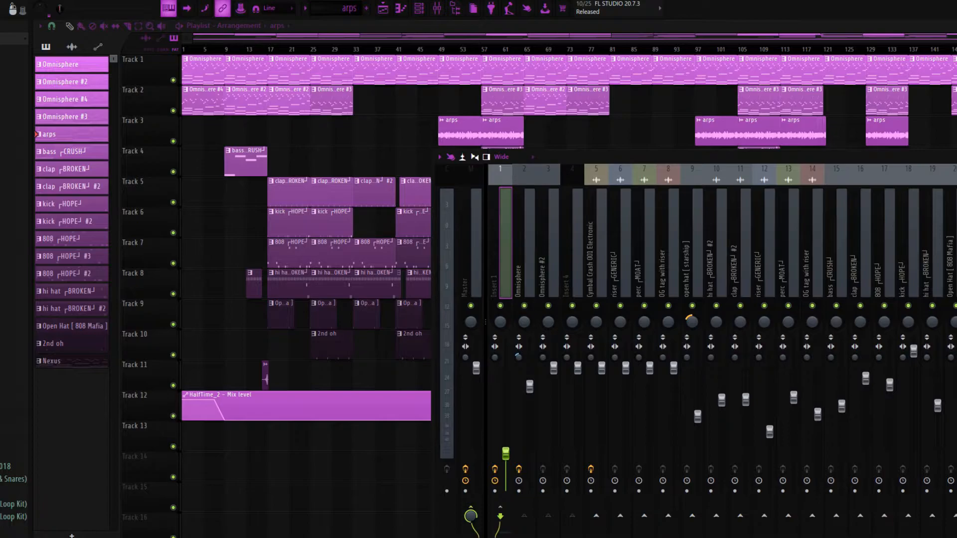
{"action": "left_click", "coordinate": [954, 209]}
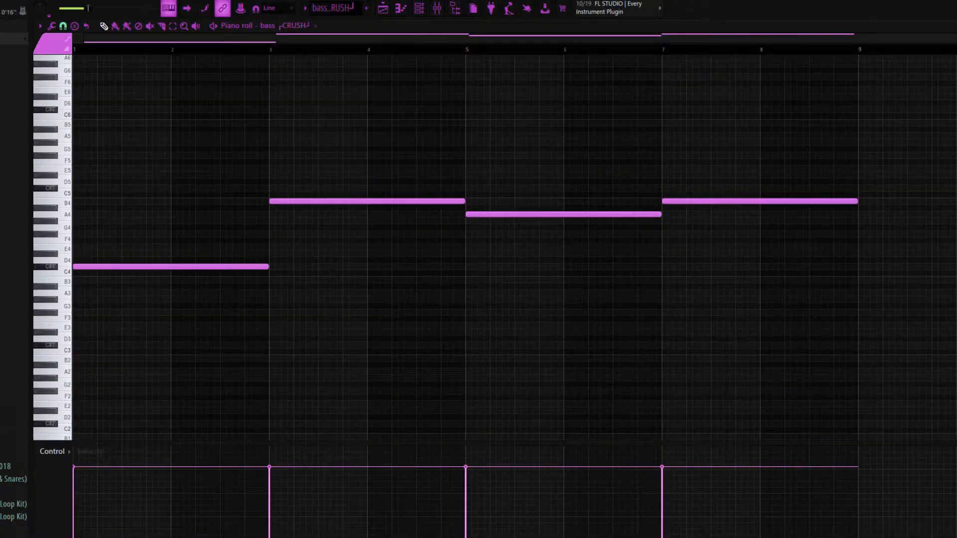
{"action": "scroll", "coordinate": [514, 234], "scroll_direction": "up", "scroll_amount": 3}
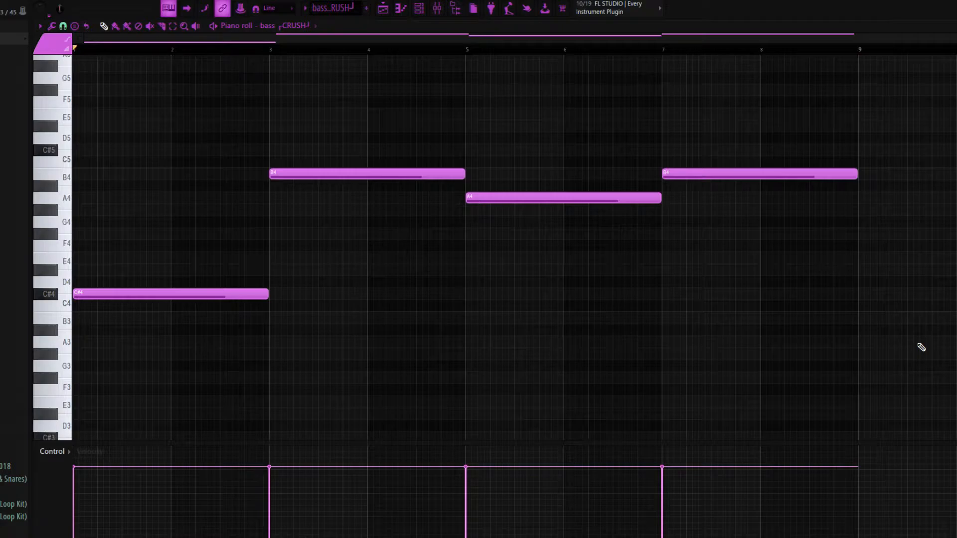
Play the bass ┌CRUSH┘ notes, and play bars 57 to 65 of the arrangement with the Omnisphere, arps and bass parts.
{"action": "key", "text": "space"}
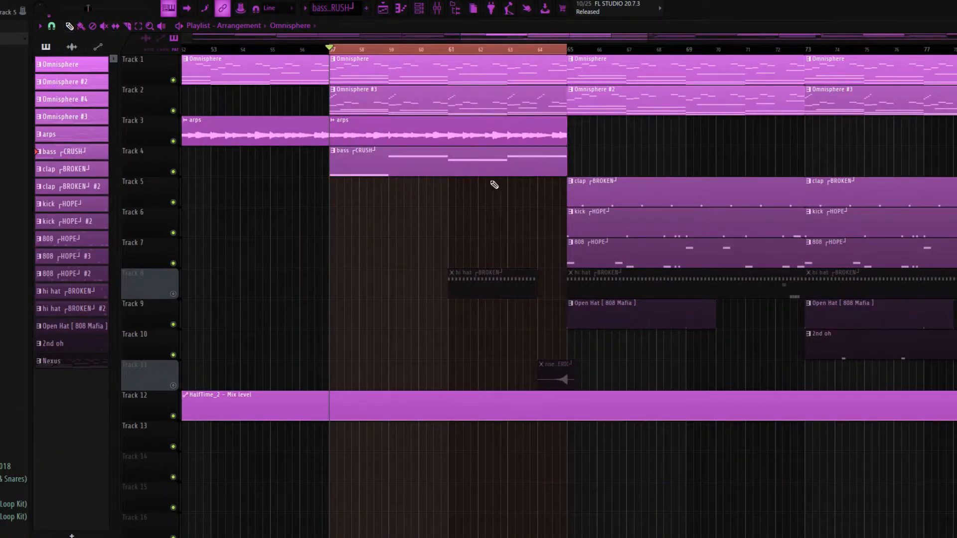
{"action": "scroll", "coordinate": [590, 162], "scroll_direction": "up", "scroll_amount": 1}
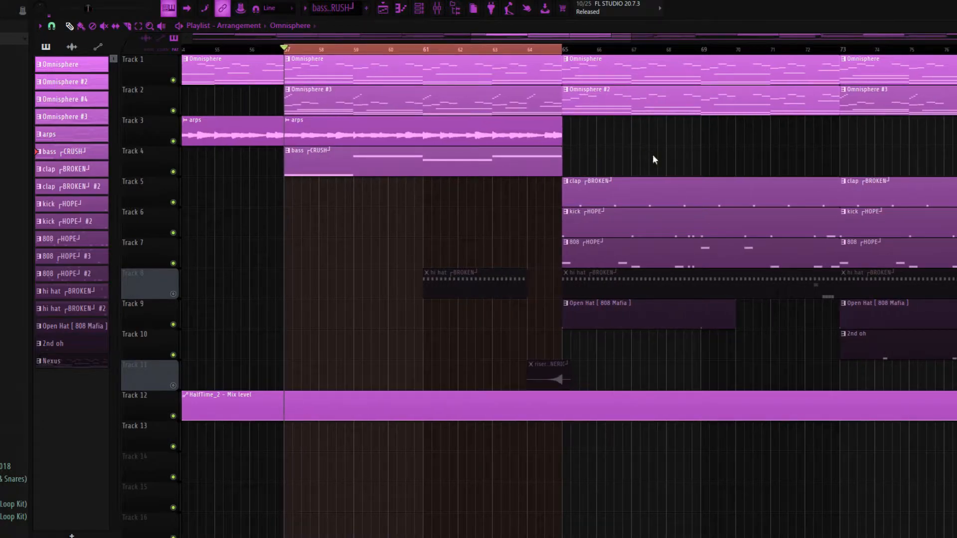
{"action": "key", "text": "space"}
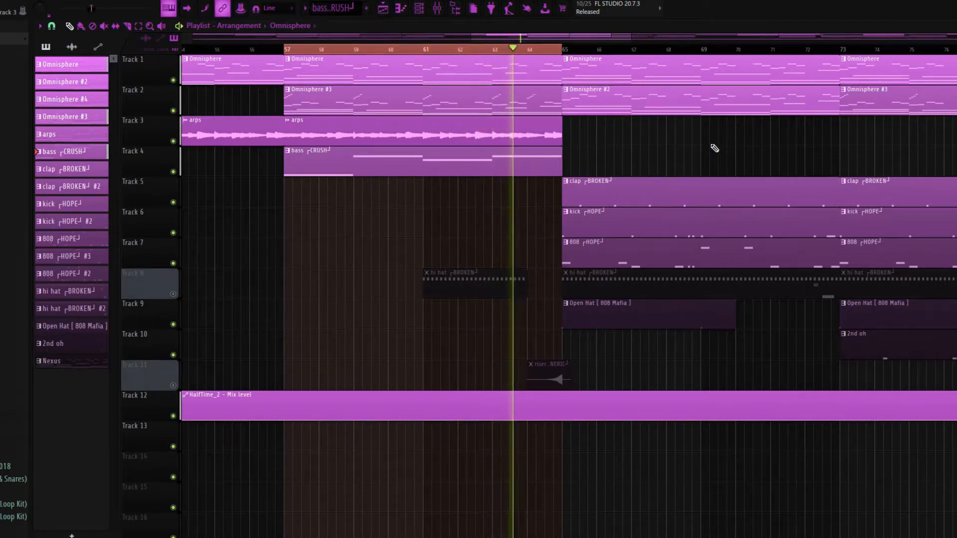
{"action": "key", "text": "space"}
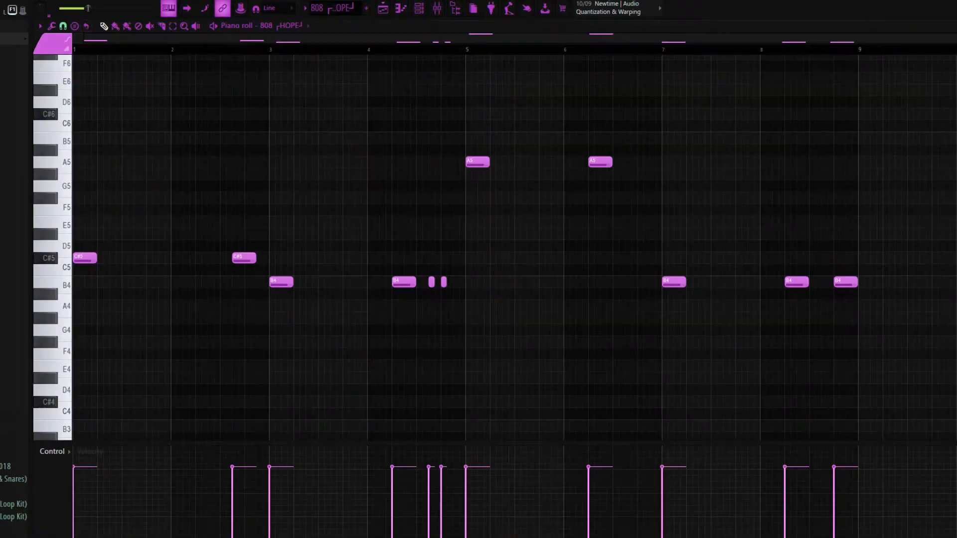
Return the playback position to the start of the 808 ┌HOPE┘ pattern and play its notes in the piano roll.
{"action": "left_click_drag", "start_coordinate": [80, 52], "coordinate": [62, 68]}
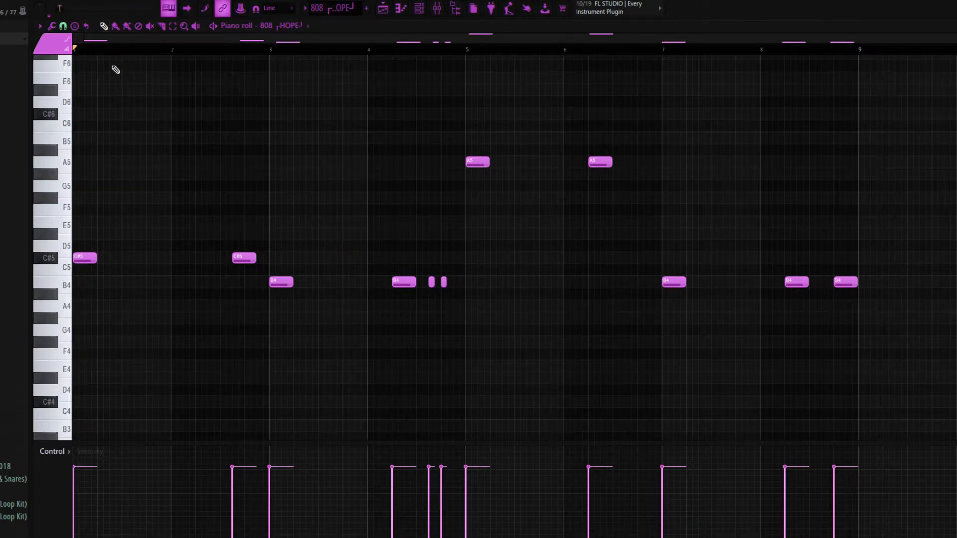
{"action": "left_click", "coordinate": [103, 26]}
{"action": "key", "text": "space"}
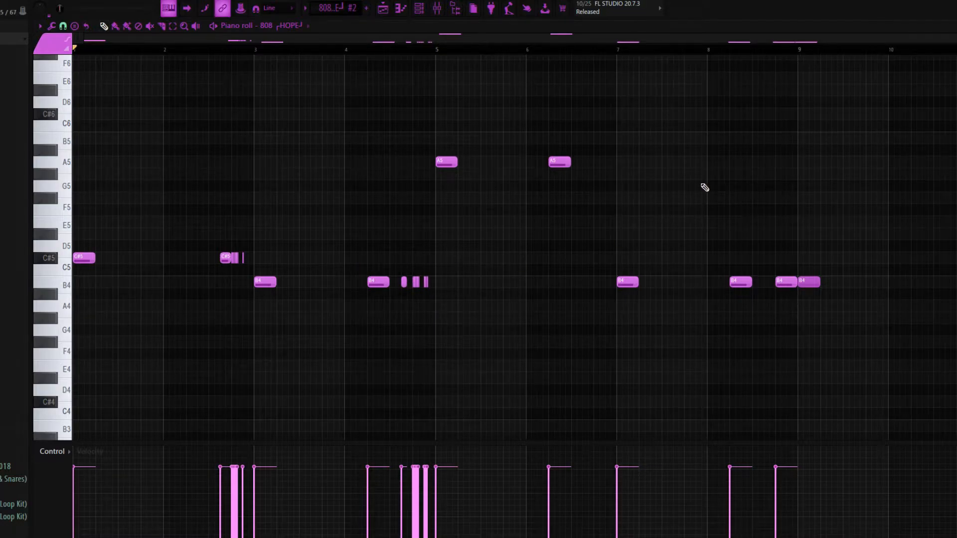
Play the 808 ┌HOPE┘ #2 pattern and examine its fast note rolls before bars 3 and 5 up close.
{"action": "key", "text": "space"}
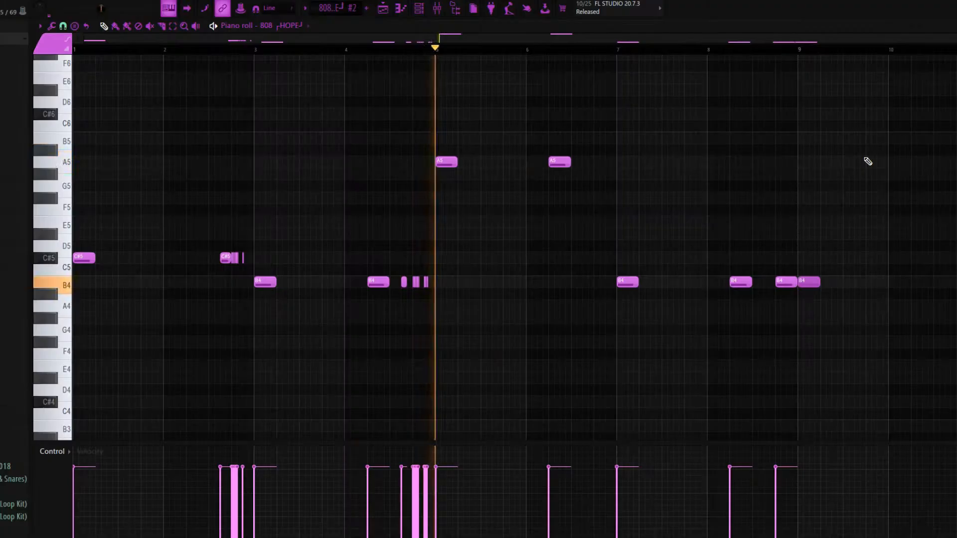
{"action": "key", "text": "space"}
{"action": "scroll", "coordinate": [222, 263], "scroll_direction": "up", "scroll_amount": 5}
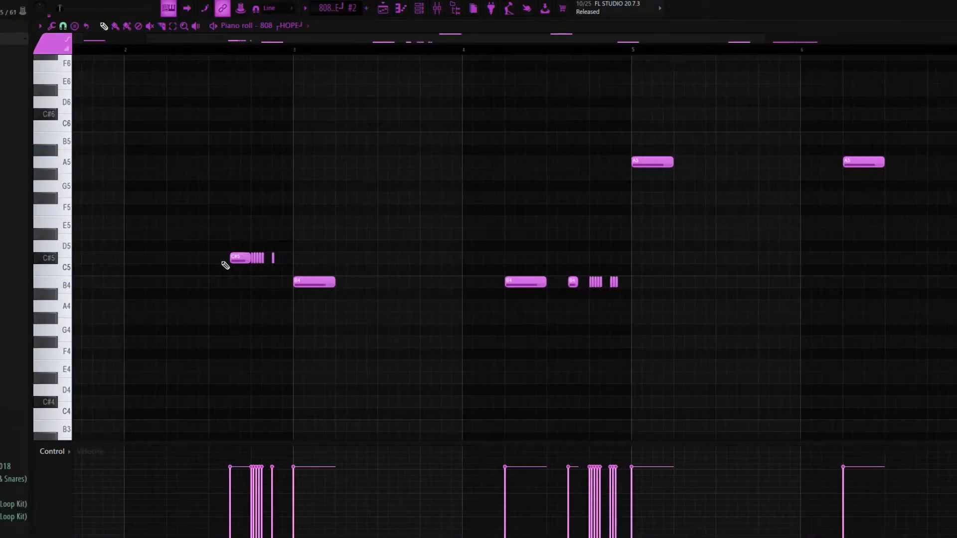
{"action": "scroll", "coordinate": [264, 257], "scroll_direction": "up", "scroll_amount": 3}
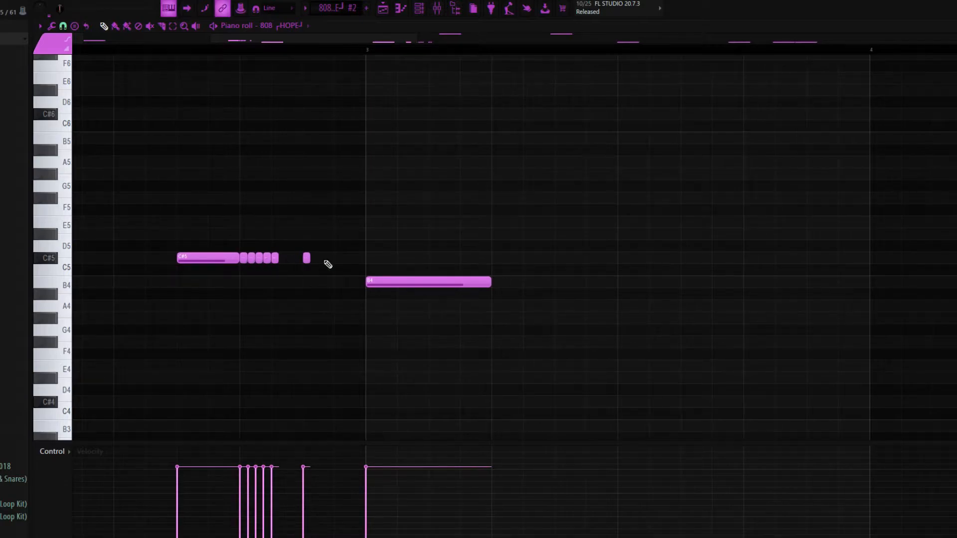
{"action": "scroll", "coordinate": [308, 264], "scroll_direction": "down", "scroll_amount": 5}
{"action": "scroll", "coordinate": [702, 310], "scroll_direction": "up", "scroll_amount": 6}
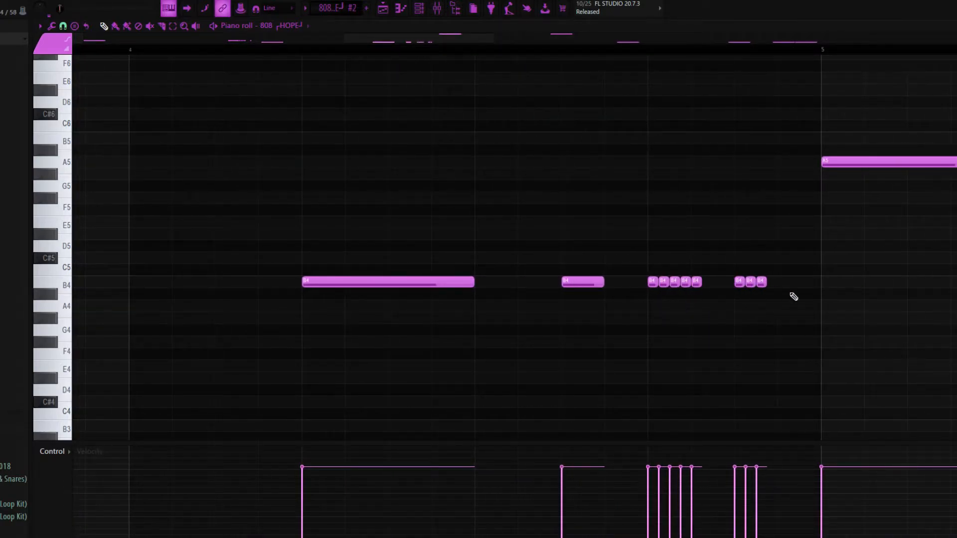
{"action": "scroll", "coordinate": [755, 296], "scroll_direction": "down", "scroll_amount": 5}
Review the piano roll's available snap divisions for making rolls, and dismiss the list.
{"action": "left_click", "coordinate": [40, 26]}
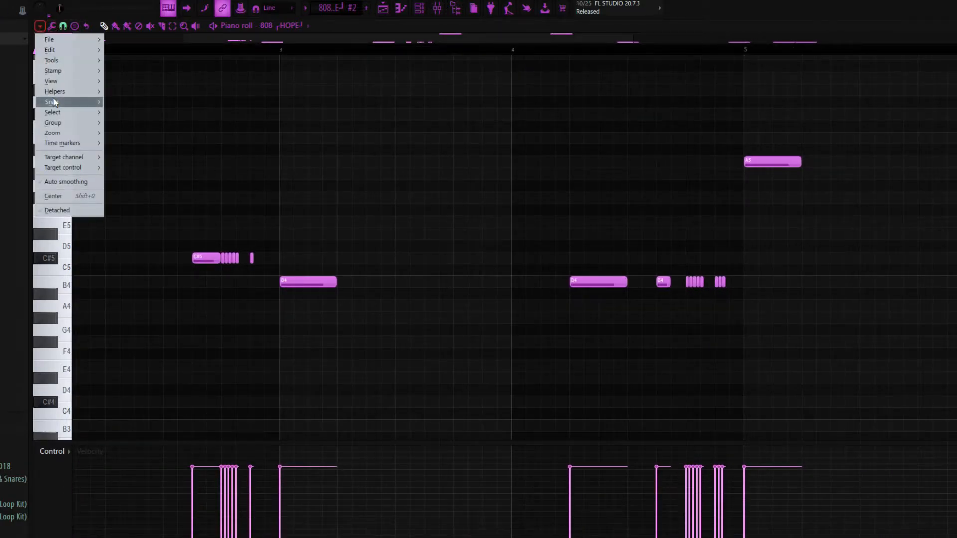
{"action": "mouse_move", "coordinate": [54, 102]}
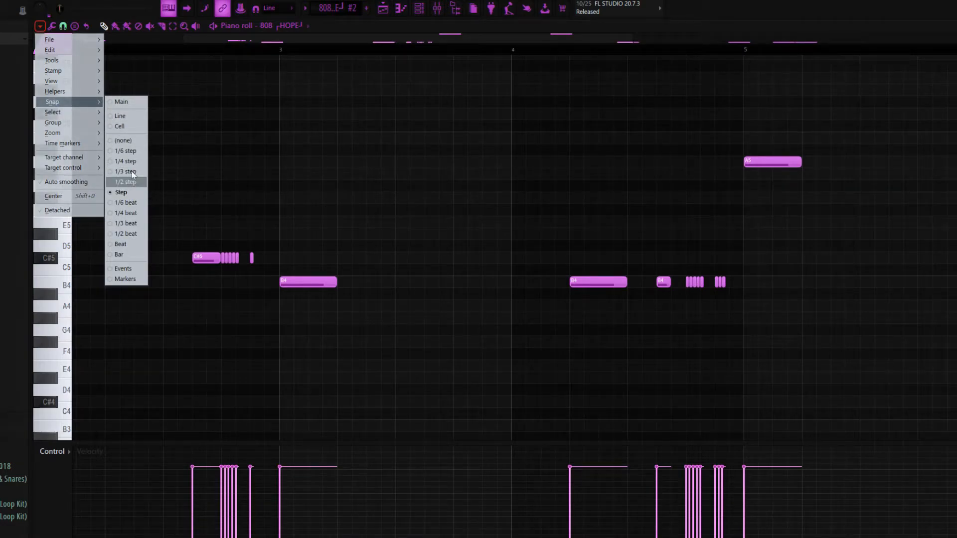
{"action": "left_click", "coordinate": [331, 30]}
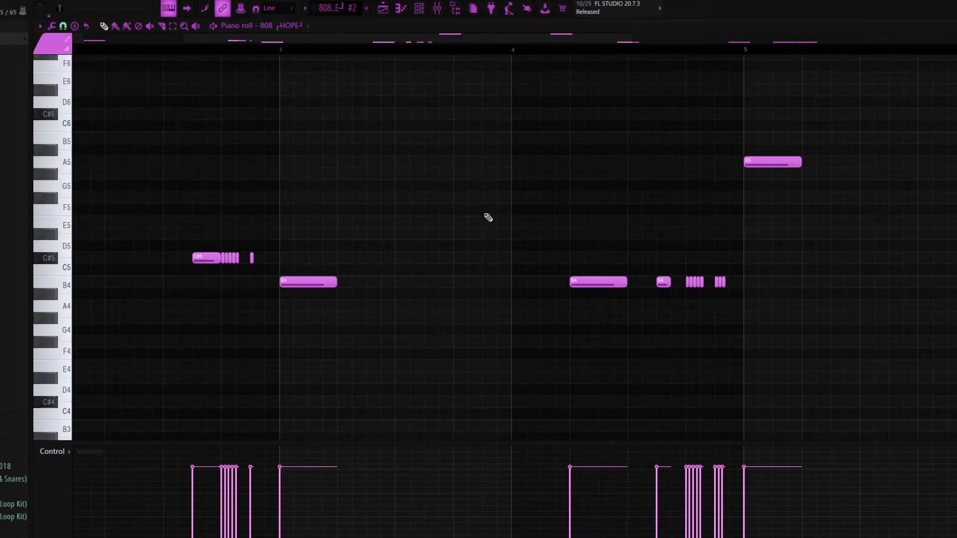
{"action": "scroll", "coordinate": [439, 226], "scroll_direction": "down", "scroll_amount": 5}
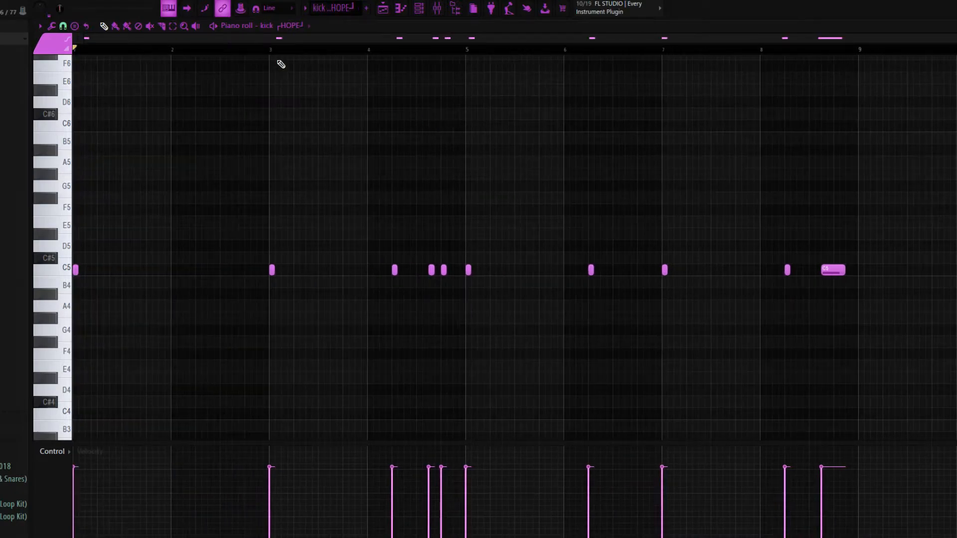
Play back the kick ┌HOPE┘ pattern in the piano roll.
{"action": "key", "text": "space"}
{"action": "key", "text": "space"}
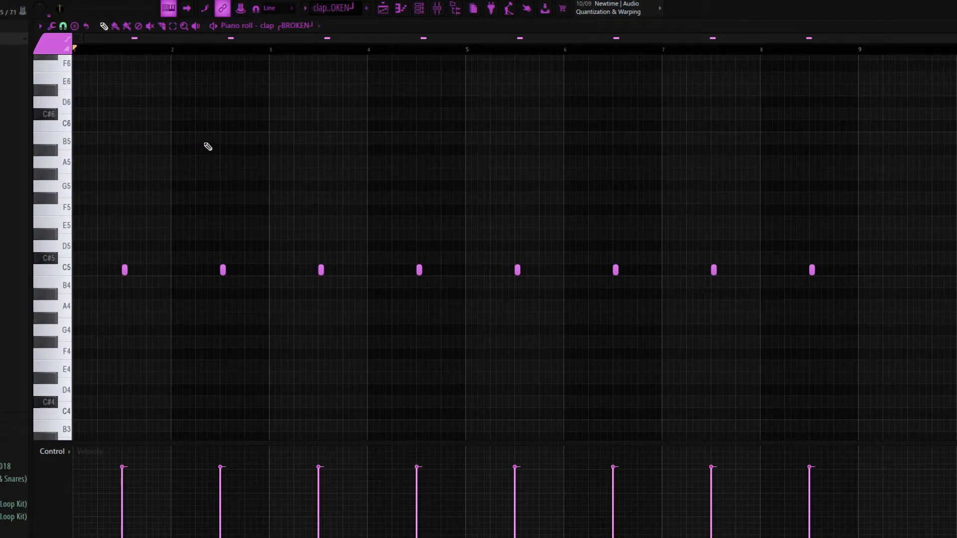
Examine the clap ┌BROKEN┘ pattern's note placement up close, play it back and close the piano roll.
{"action": "scroll", "coordinate": [208, 147], "scroll_direction": "up", "scroll_amount": 3}
{"action": "left_click_drag", "start_coordinate": [280, 39], "coordinate": [230, 38]}
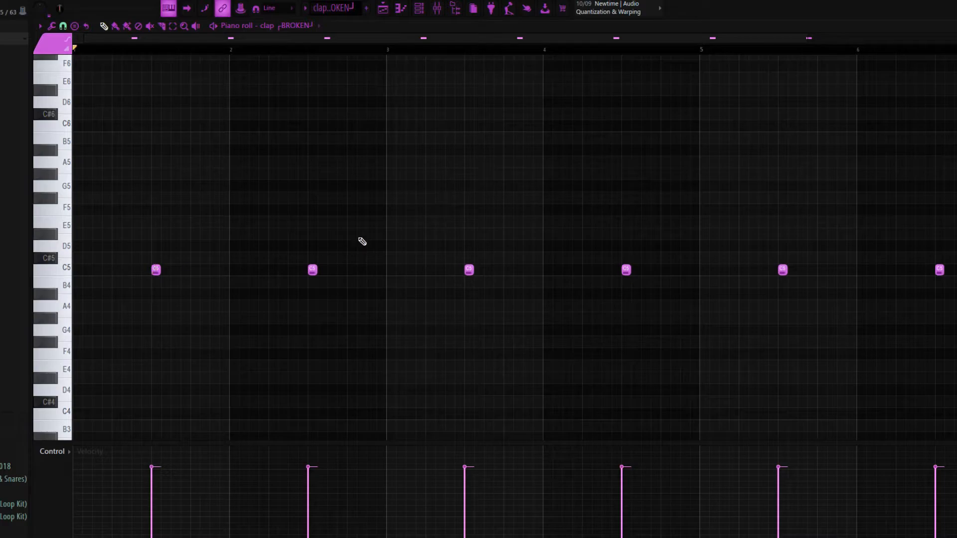
{"action": "scroll", "coordinate": [286, 159], "scroll_direction": "down", "scroll_amount": 3}
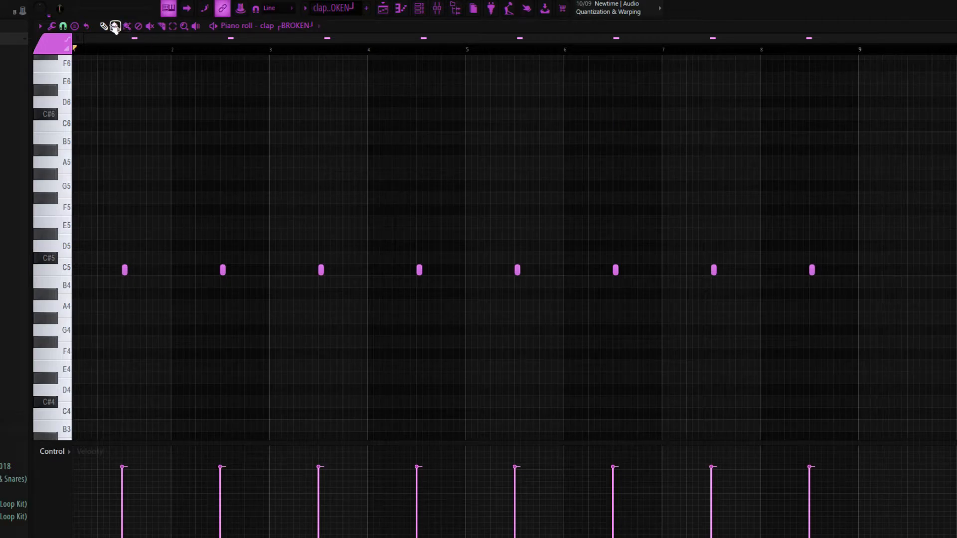
{"action": "key", "text": "space"}
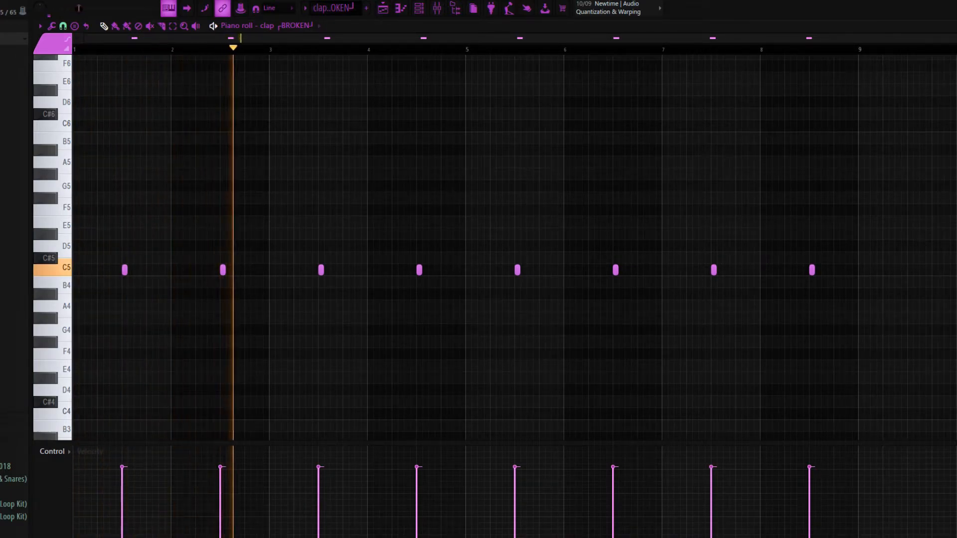
{"action": "key", "text": "space"}
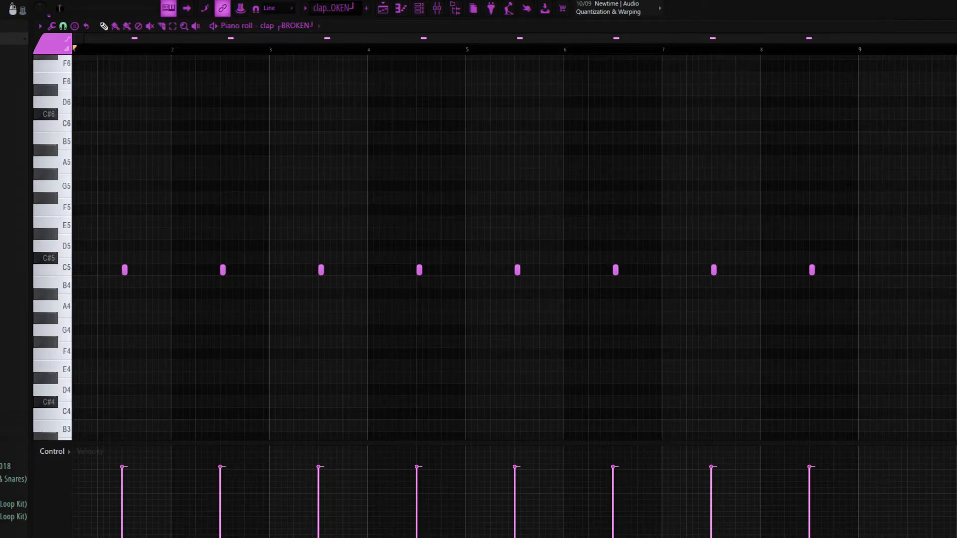
{"action": "key", "text": "Escape"}
{"action": "key", "text": "Escape"}
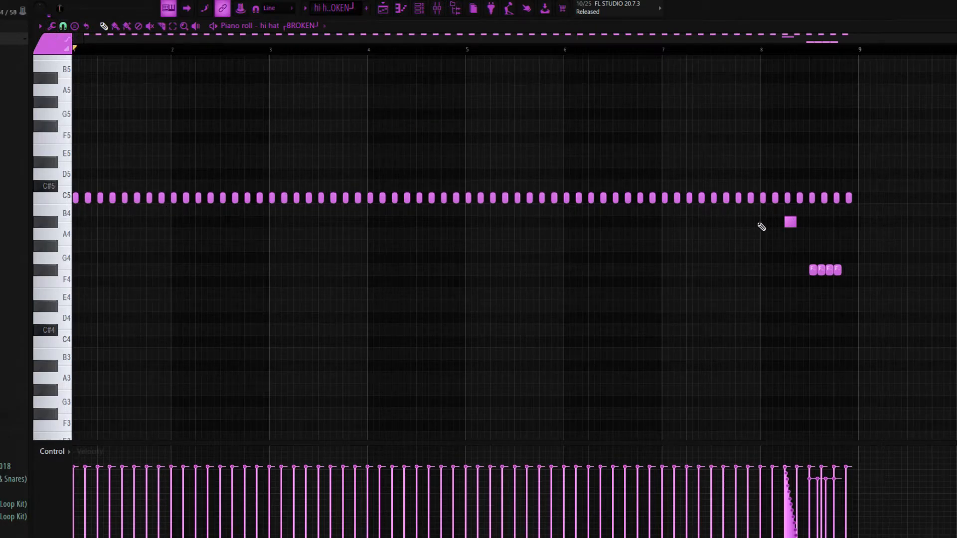
Play the hi hat ┌BROKEN┘ pattern from bar 5 through its closing rolls.
{"action": "left_click", "coordinate": [464, 52]}
{"action": "left_click", "coordinate": [468, 53]}
{"action": "scroll", "coordinate": [952, 177], "scroll_direction": "up", "scroll_amount": 2}
{"action": "key", "text": "space"}
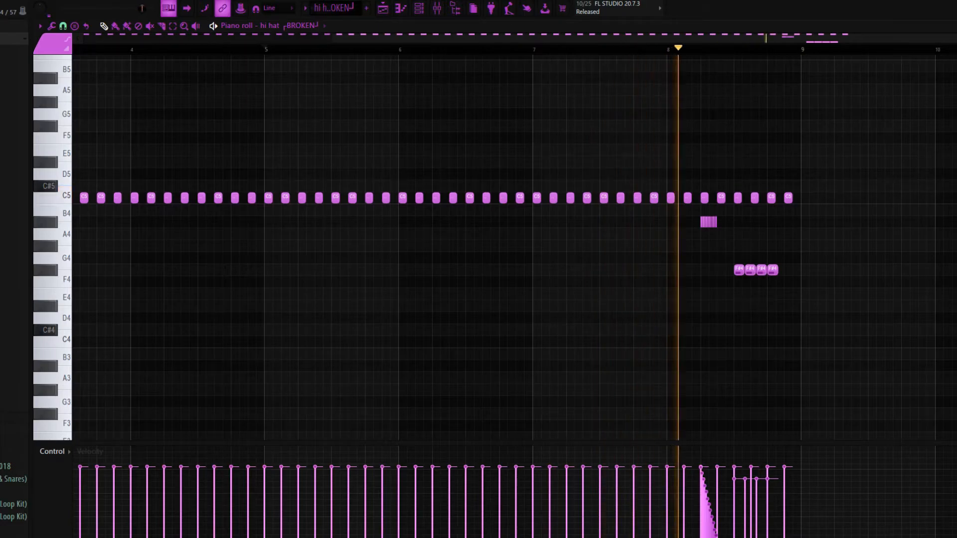
{"action": "key", "text": "space"}
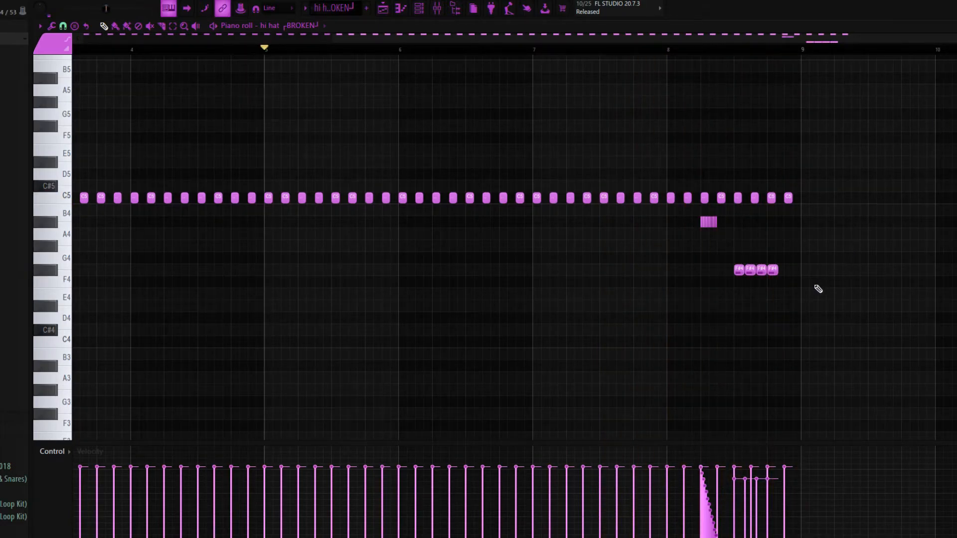
Select the rapid hi hat roll in bar 8 to examine its decreasing velocities, and return to the playlist.
{"action": "scroll", "coordinate": [818, 289], "scroll_direction": "up", "scroll_amount": 4}
{"action": "left_click_drag", "start_coordinate": [810, 285], "coordinate": [494, 217]}
{"action": "scroll", "coordinate": [606, 250], "scroll_direction": "down", "scroll_amount": 3}
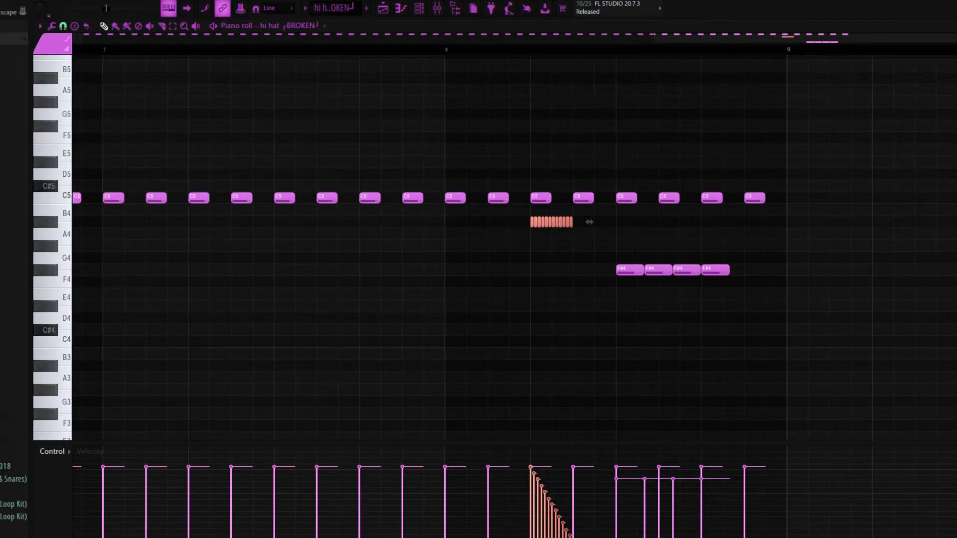
{"action": "key", "text": "Escape"}
{"action": "key", "text": "Escape"}
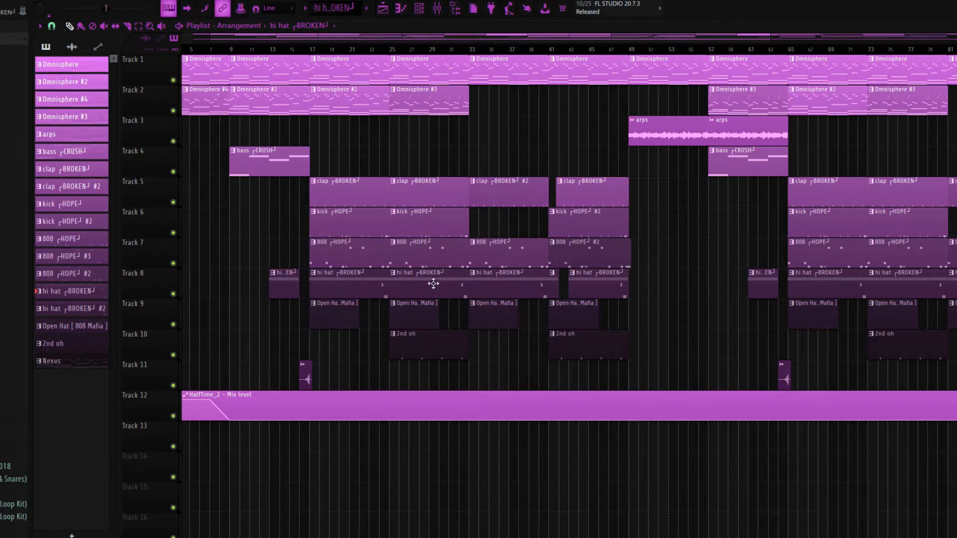
Open the Open Hat [ 808 Mafia ] pattern from the playlist and play its notes, including the one at bar 5.
{"action": "double_click", "coordinate": [409, 321]}
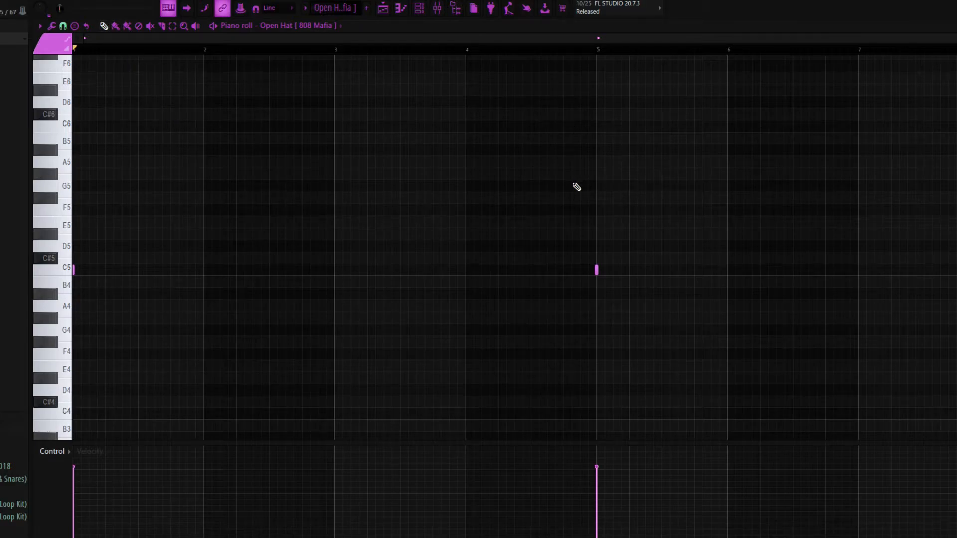
{"action": "key", "text": "space"}
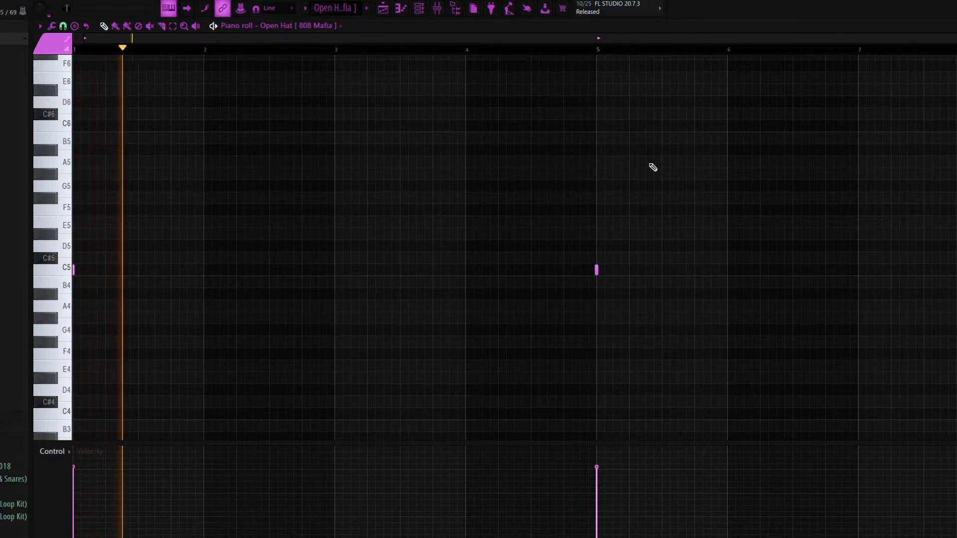
{"action": "left_click", "coordinate": [597, 49]}
{"action": "key", "text": "space"}
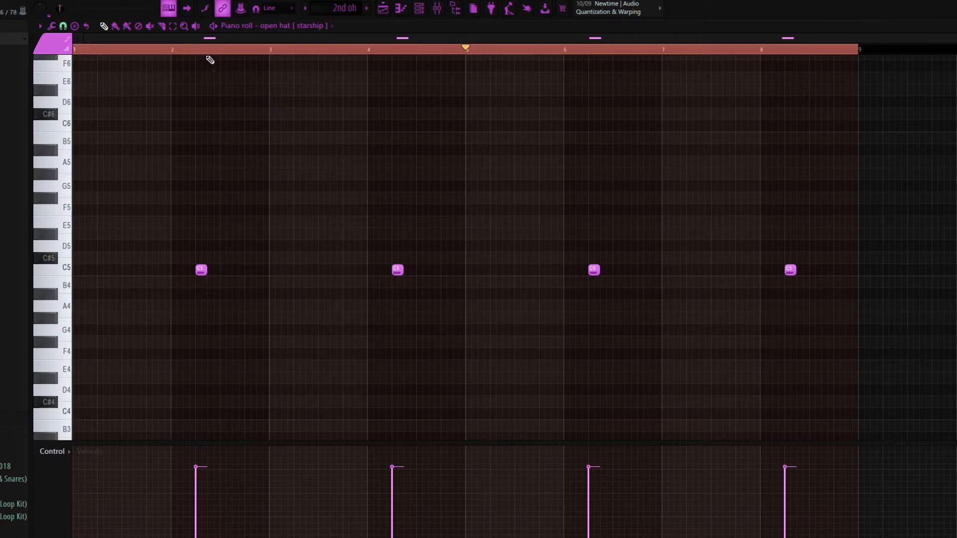
Clear the time selection in the 2nd oh pattern and play its open hat [ starship ] notes from the start.
{"action": "left_click", "coordinate": [195, 52]}
{"action": "key", "text": "ctrl+d"}
{"action": "left_click_drag", "start_coordinate": [196, 52], "coordinate": [11, 59]}
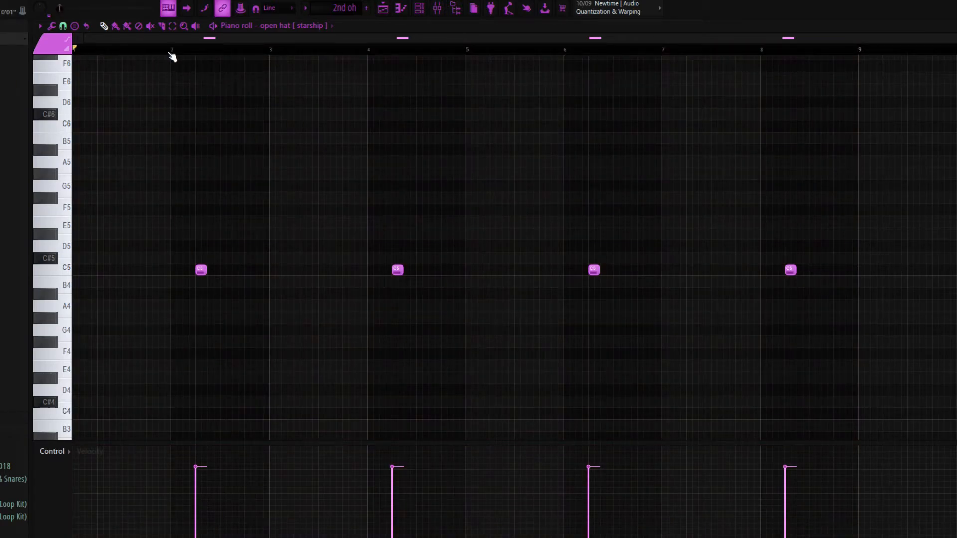
{"action": "key", "text": "space"}
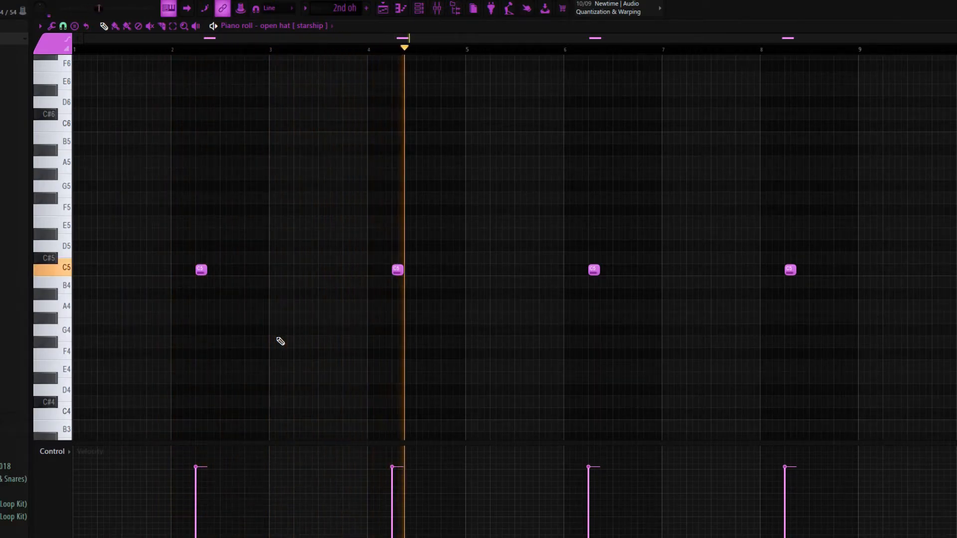
{"action": "key", "text": "space"}
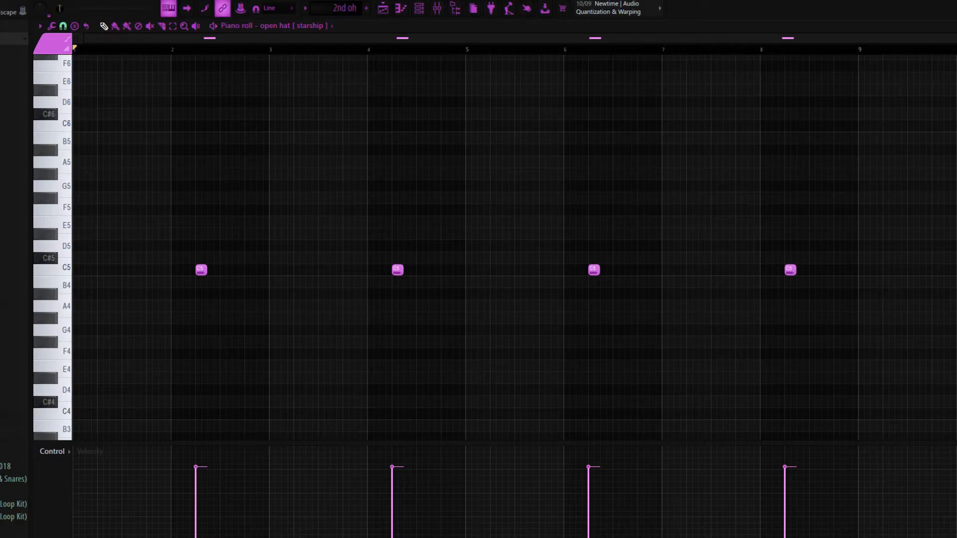
Return to the playlist, mute the Omnisphere parts on Tracks 1 and 2, and play the drums from bar 25.
{"action": "key", "text": "F5"}
{"action": "scroll", "coordinate": [415, 141], "scroll_direction": "up", "scroll_amount": 4, "text": "ctrl"}
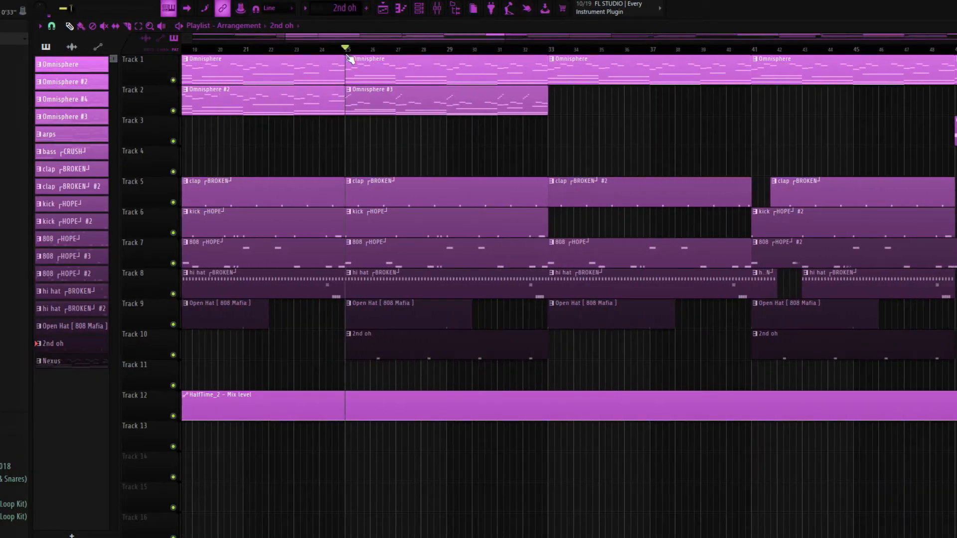
{"action": "left_click", "coordinate": [173, 80]}
{"action": "left_click", "coordinate": [173, 110]}
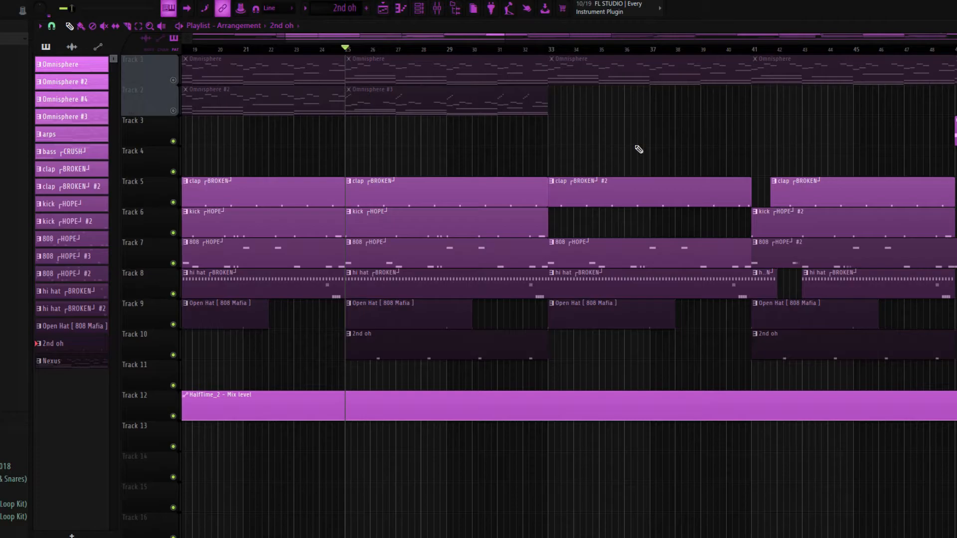
{"action": "key", "text": "space"}
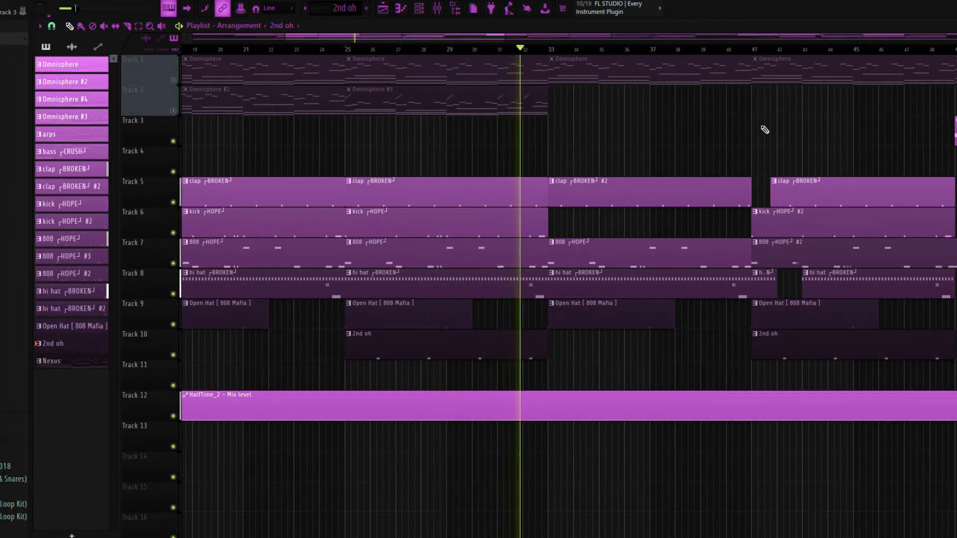
{"action": "key", "text": "space"}
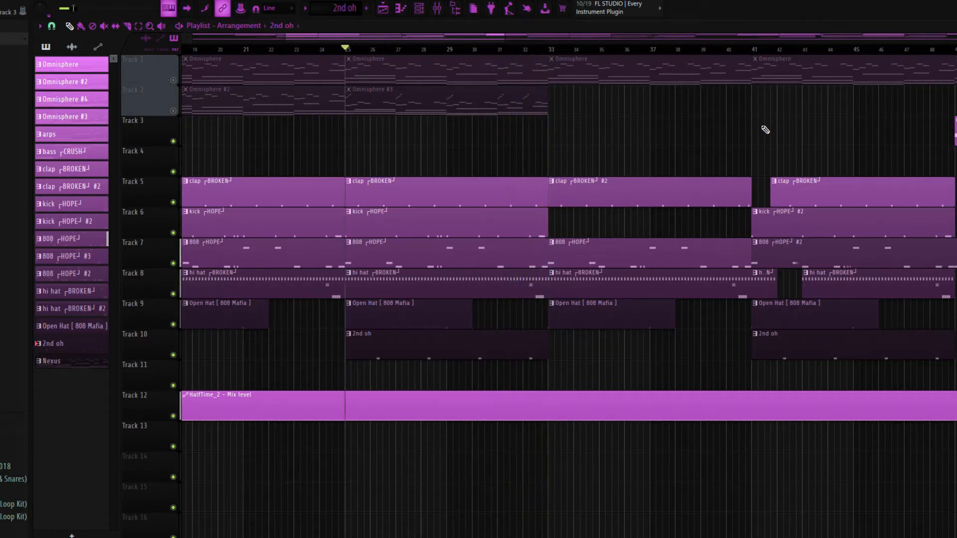
Solo Track 5, which holds the clap clips, in the playlist.
{"action": "right_click", "coordinate": [174, 202]}
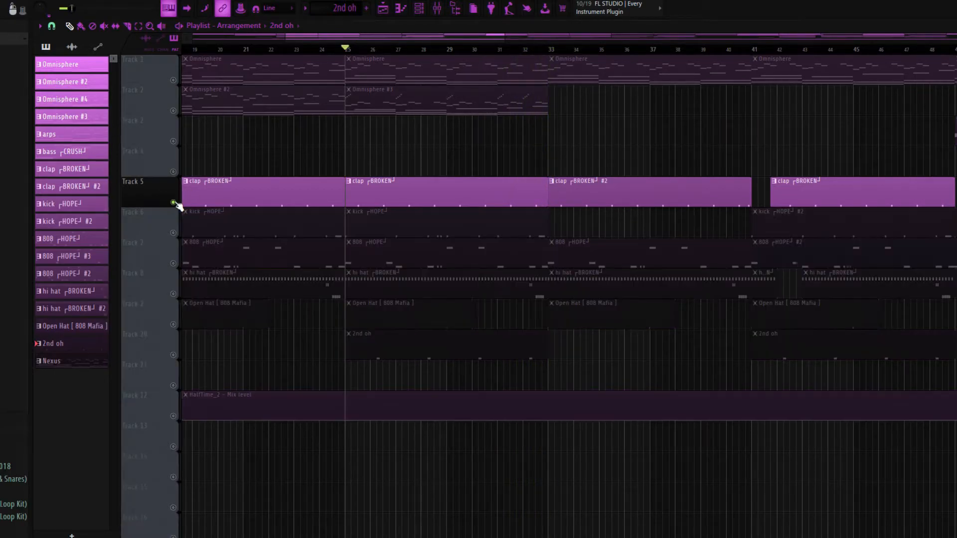
Unsolo Track 5 so that every playlist track is active again.
{"action": "right_click", "coordinate": [174, 202]}
{"action": "scroll", "coordinate": [481, 157], "scroll_direction": "down", "scroll_amount": 3}
{"action": "scroll", "coordinate": [361, 168], "scroll_direction": "down", "scroll_amount": 2}
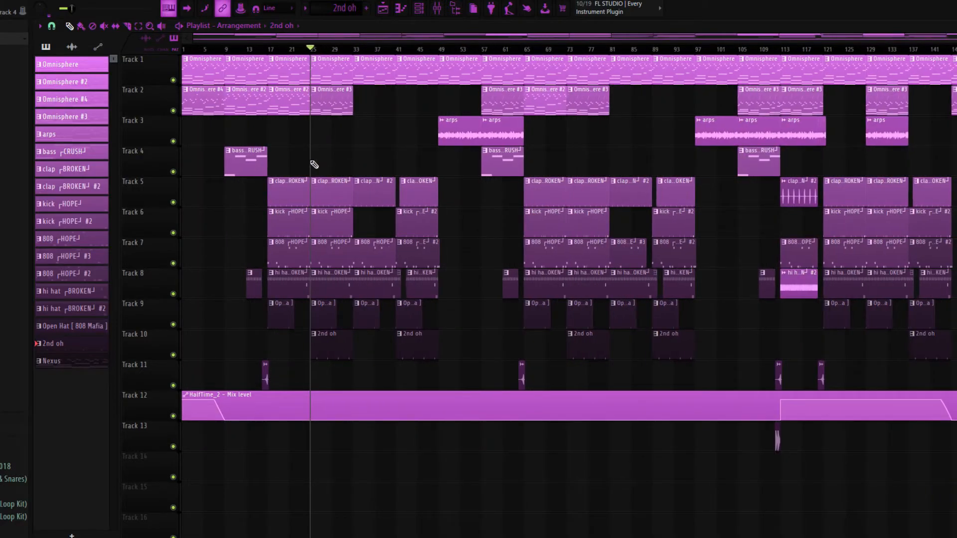
Open the riser sample on Track 11 at bar 16 to view its waveform, and close its window.
{"action": "scroll", "coordinate": [310, 164], "scroll_direction": "up", "scroll_amount": 3}
{"action": "double_click", "coordinate": [381, 373]}
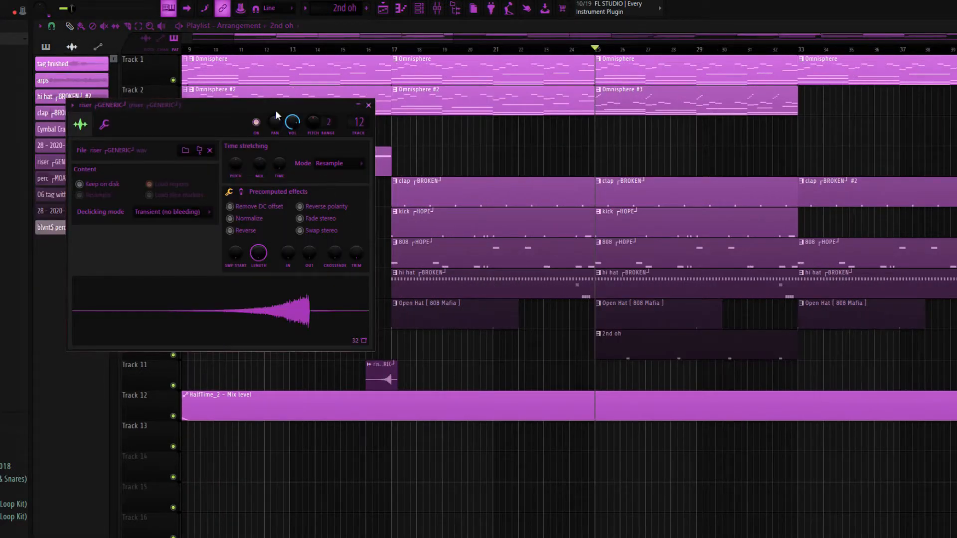
{"action": "left_click_drag", "start_coordinate": [276, 110], "coordinate": [596, 139]}
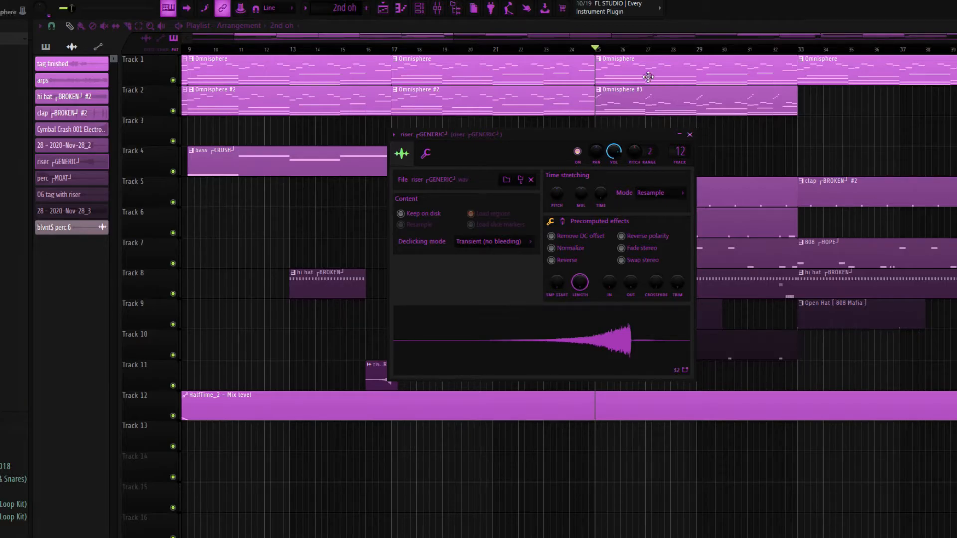
{"action": "left_click", "coordinate": [689, 135]}
View the perc [MOAT] sample from Track 13, and set the playhead at bar 112 where its clips start.
{"action": "scroll", "coordinate": [710, 144], "scroll_direction": "down", "scroll_amount": 6}
{"action": "scroll", "coordinate": [426, 400], "scroll_direction": "up", "scroll_amount": 6}
{"action": "double_click", "coordinate": [449, 441]}
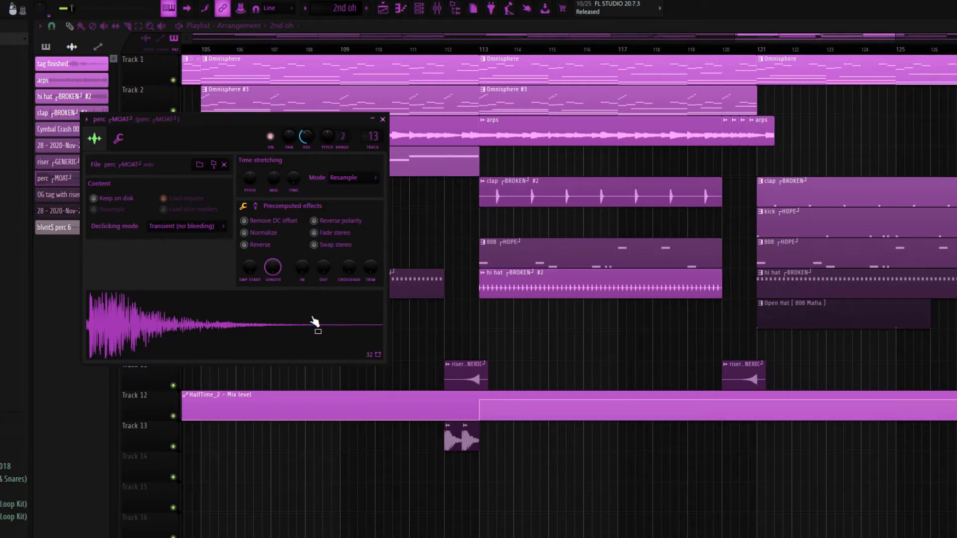
{"action": "left_click_drag", "start_coordinate": [291, 128], "coordinate": [547, 167]}
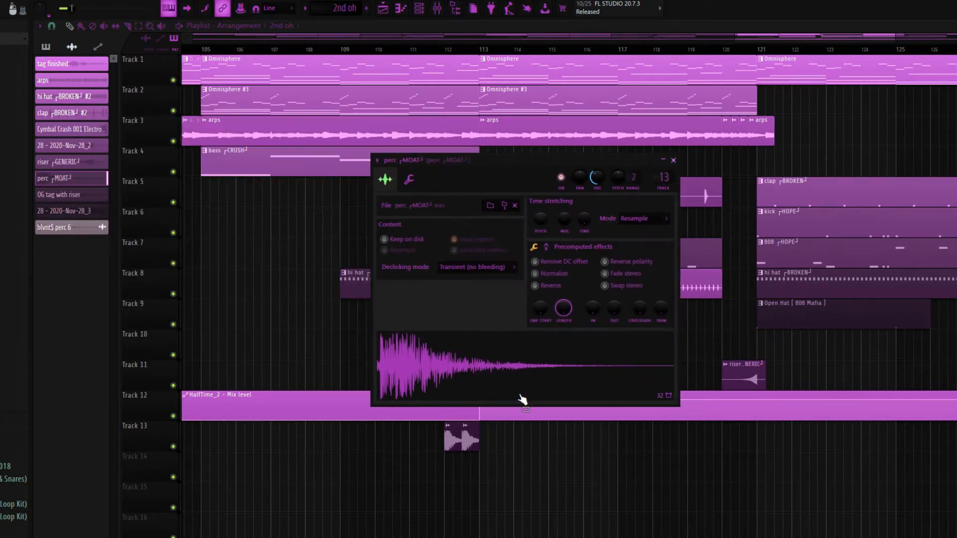
{"action": "left_click", "coordinate": [558, 47]}
{"action": "left_click", "coordinate": [465, 50]}
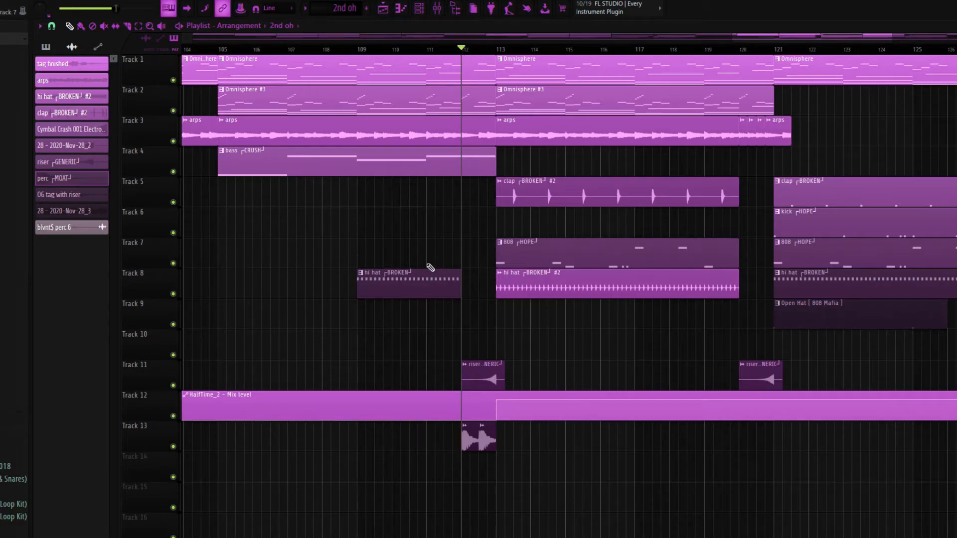
Return the playhead to the start of the arrangement and examine the intro clips leading up to bar 17.
{"action": "scroll", "coordinate": [425, 276], "scroll_direction": "down", "scroll_amount": 4}
{"action": "left_click_drag", "start_coordinate": [423, 38], "coordinate": [221, 28]}
{"action": "scroll", "coordinate": [258, 161], "scroll_direction": "up", "scroll_amount": 4}
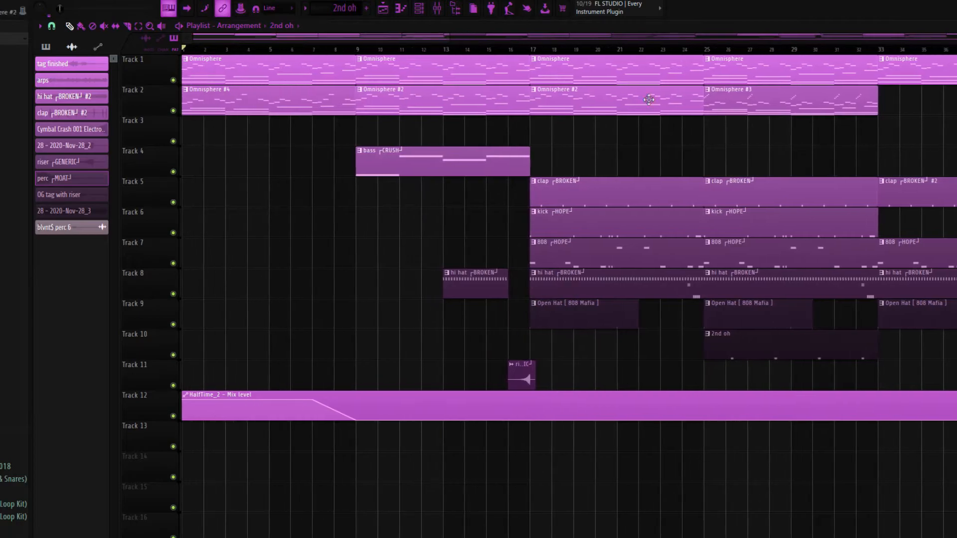
{"action": "scroll", "coordinate": [591, 187], "scroll_direction": "up", "scroll_amount": 1}
{"action": "scroll", "coordinate": [265, 248], "scroll_direction": "up", "scroll_amount": 2}
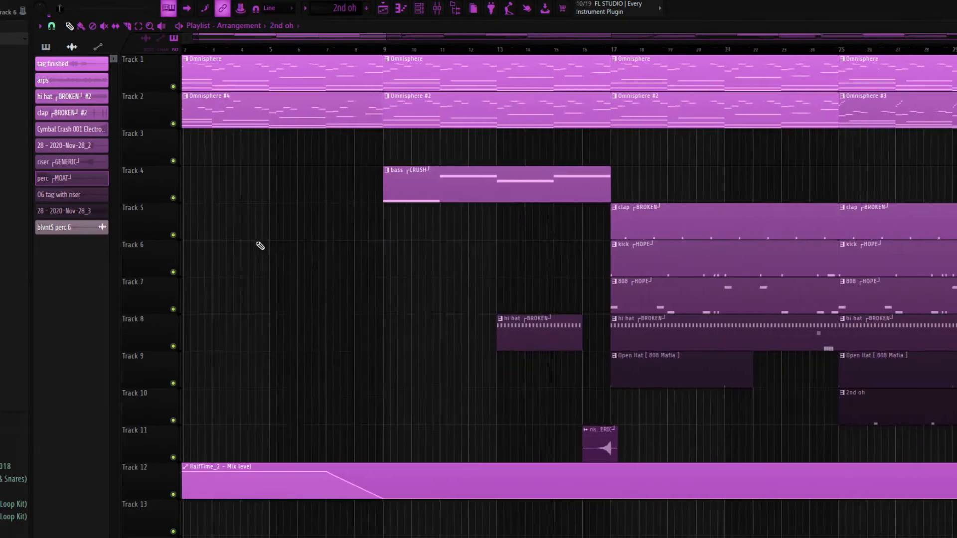
{"action": "scroll", "coordinate": [265, 247], "scroll_direction": "down", "scroll_amount": 4}
{"action": "left_click", "coordinate": [70, 26]}
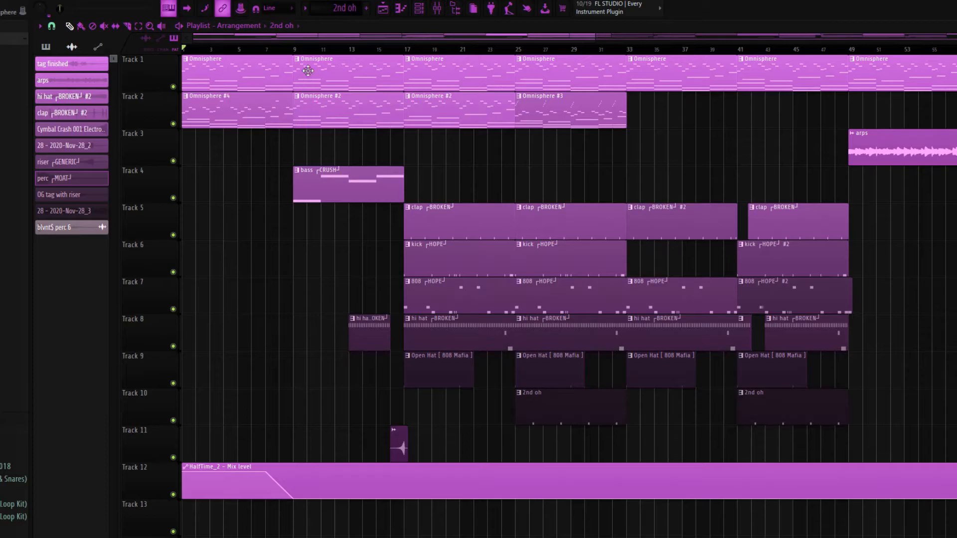
Set the playhead at bar 13 and frame the gap between the hi hat clips on Track 8 before bar 17.
{"action": "left_click_drag", "start_coordinate": [299, 48], "coordinate": [354, 67]}
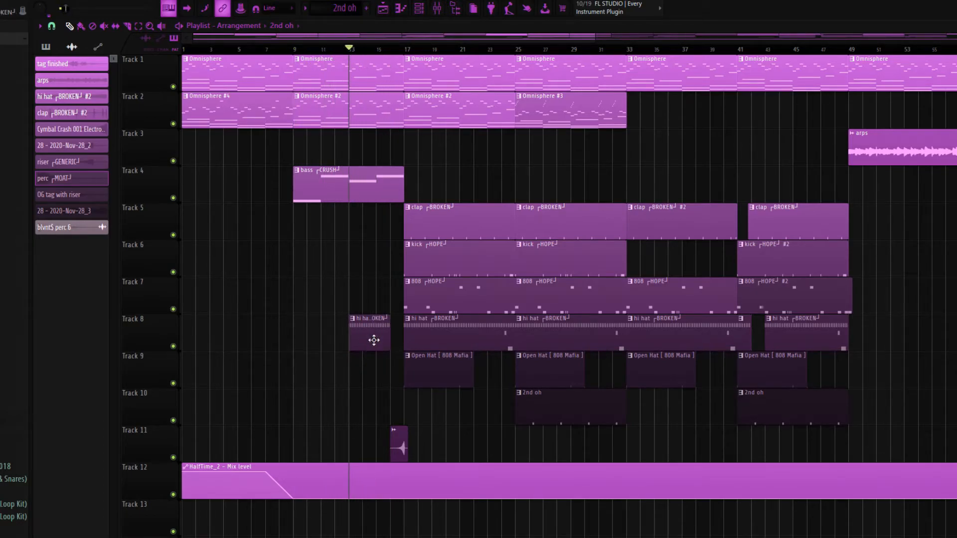
{"action": "scroll", "coordinate": [404, 349], "scroll_direction": "up", "scroll_amount": 1}
{"action": "scroll", "coordinate": [404, 349], "scroll_direction": "up", "scroll_amount": 2}
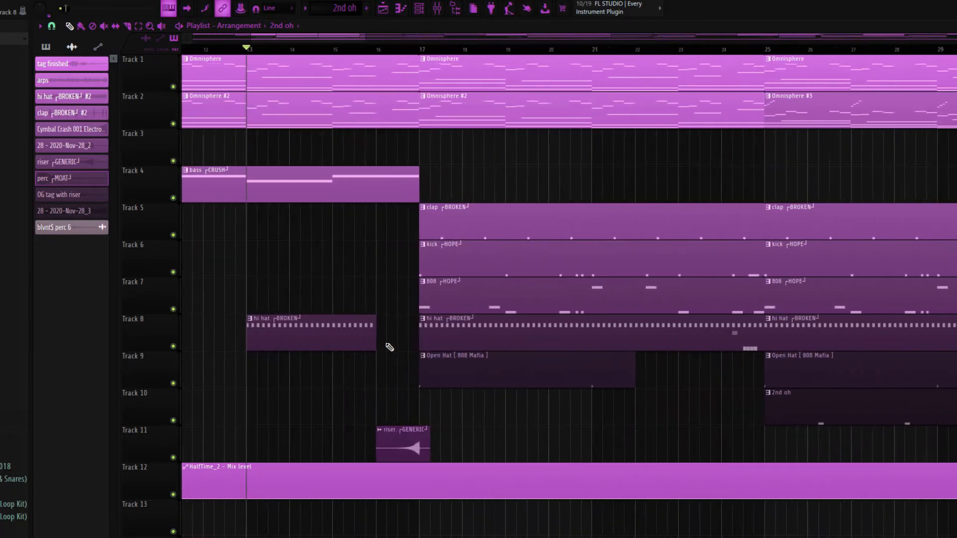
{"action": "left_click_drag", "start_coordinate": [376, 278], "coordinate": [420, 382]}
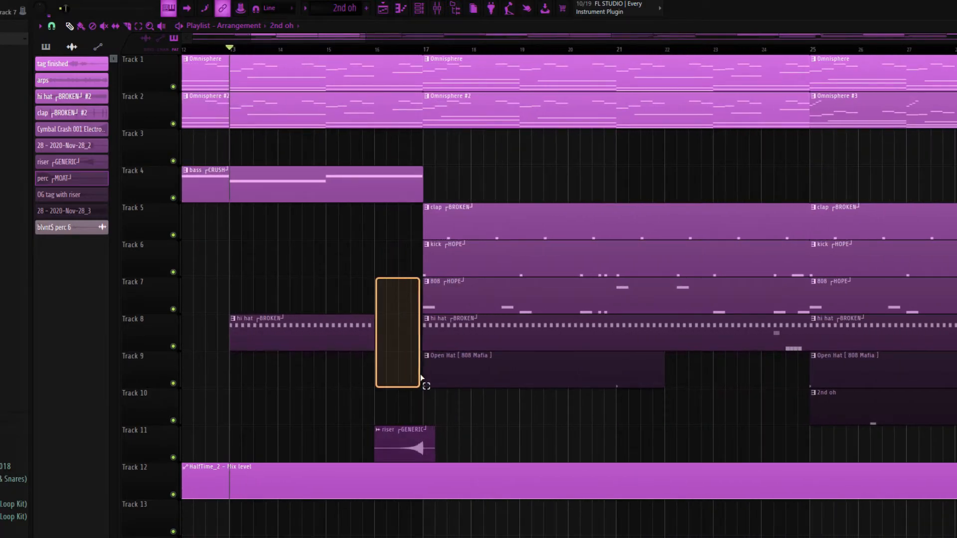
{"action": "scroll", "coordinate": [379, 324], "scroll_direction": "down", "scroll_amount": 2}
{"action": "left_click_drag", "start_coordinate": [376, 315], "coordinate": [398, 379]}
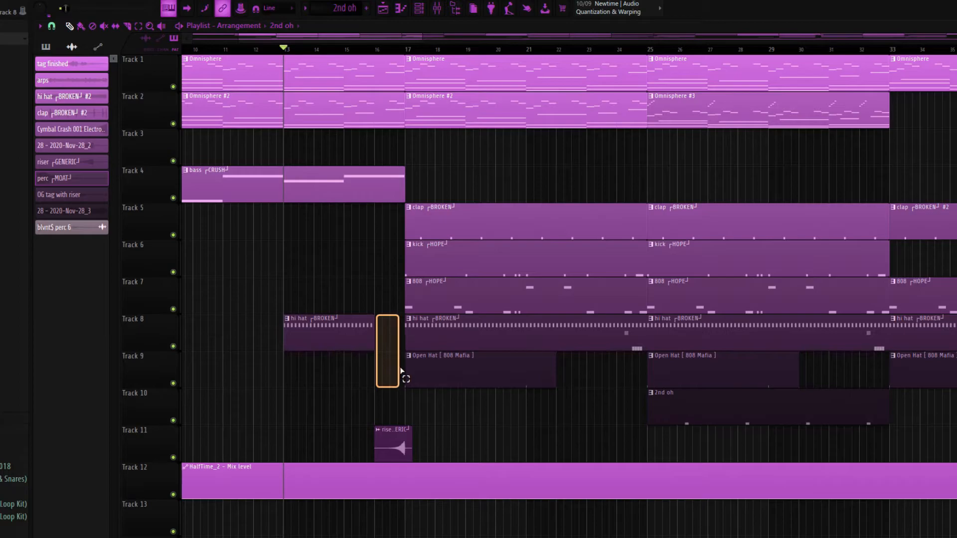
{"action": "left_click", "coordinate": [51, 26]}
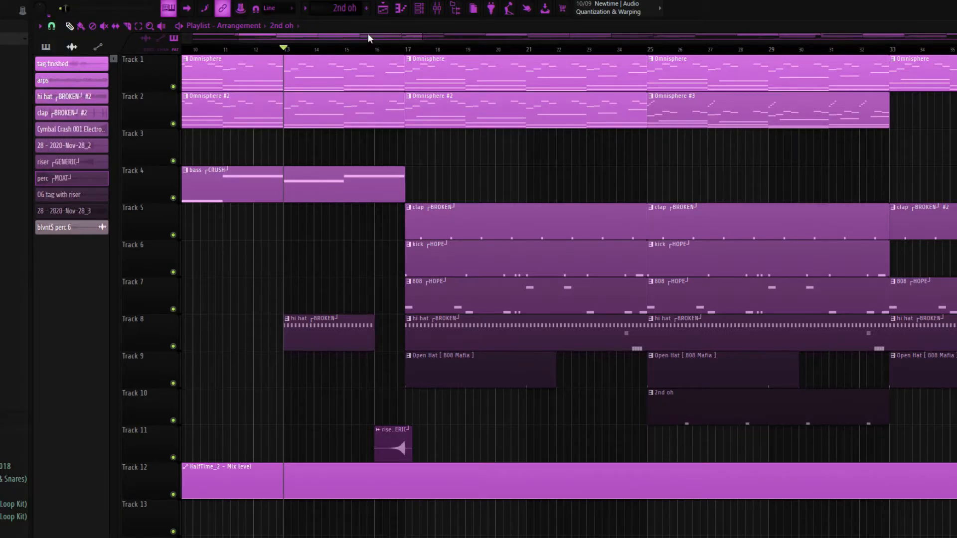
Set the playhead at bar 25 and examine the section where Omnisphere #3 and the 2nd oh pattern come in.
{"action": "scroll", "coordinate": [388, 349], "scroll_direction": "up", "scroll_amount": 3}
{"action": "scroll", "coordinate": [402, 299], "scroll_direction": "down", "scroll_amount": 7}
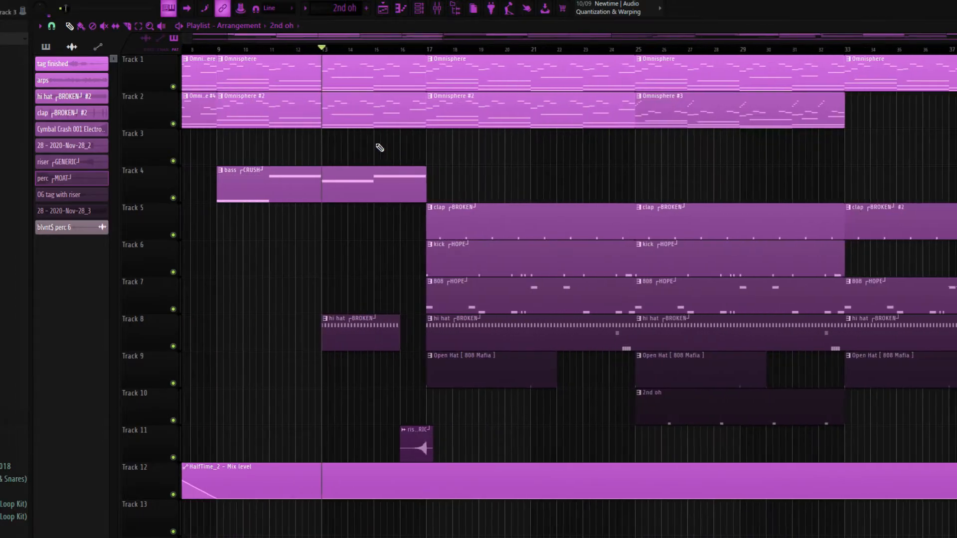
{"action": "scroll", "coordinate": [390, 52], "scroll_direction": "down", "scroll_amount": 4}
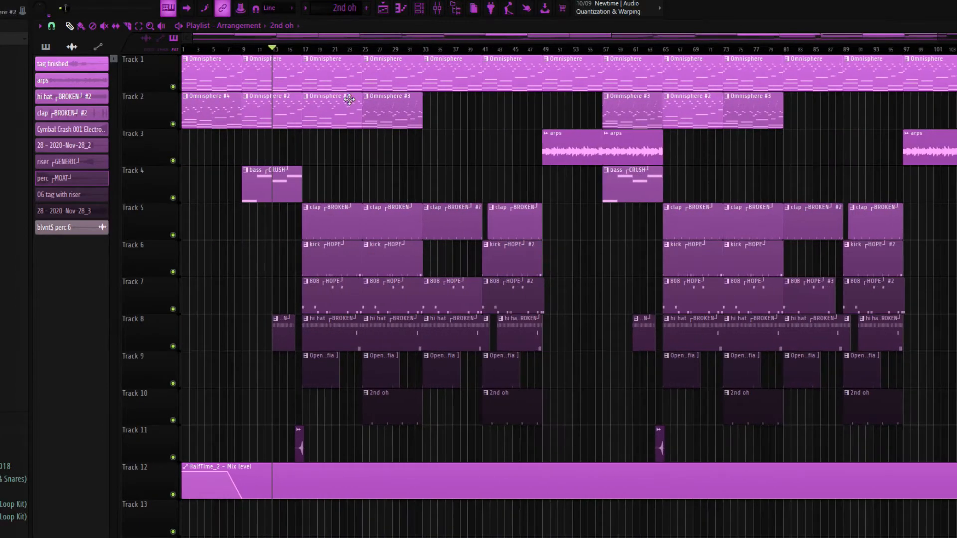
{"action": "left_click", "coordinate": [363, 49]}
{"action": "scroll", "coordinate": [398, 142], "scroll_direction": "up", "scroll_amount": 5}
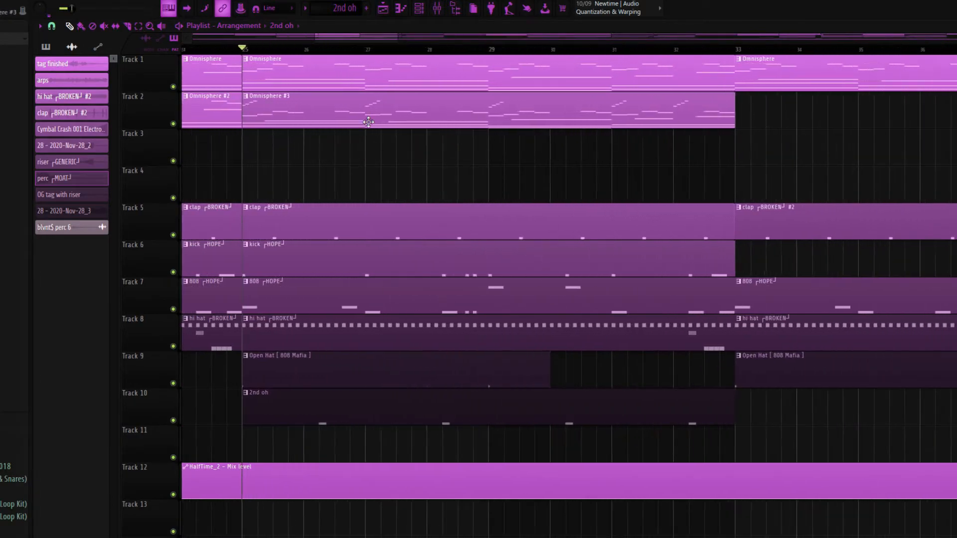
{"action": "scroll", "coordinate": [368, 174], "scroll_direction": "down", "scroll_amount": 5}
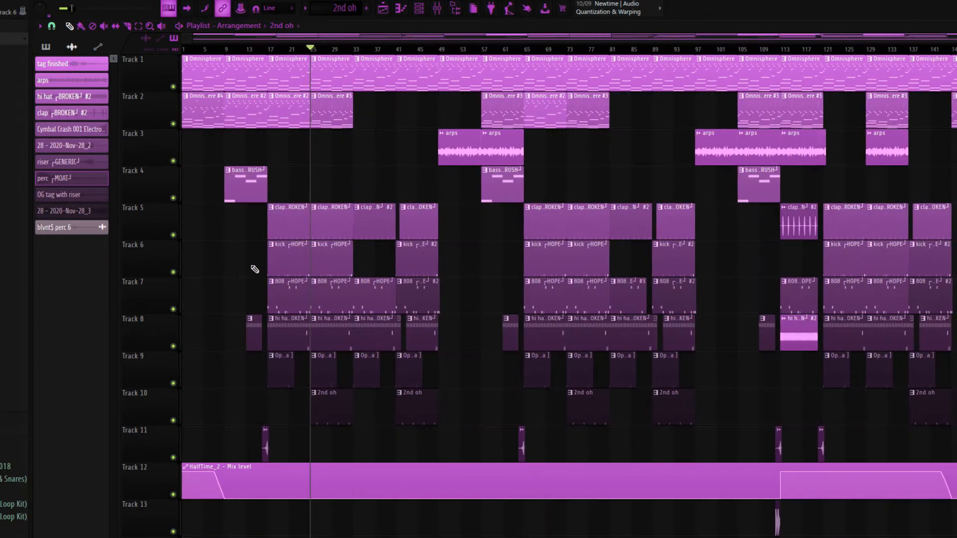
Set the playhead at bar 33, where the Track 2 Omnisphere and the kick drop out.
{"action": "scroll", "coordinate": [405, 416], "scroll_direction": "up", "scroll_amount": 2}
{"action": "mouse_move", "coordinate": [405, 50]}
{"action": "left_mouse_down"}
{"action": "mouse_move", "coordinate": [621, 69]}
{"action": "mouse_move", "coordinate": [406, 58]}
{"action": "left_mouse_up"}
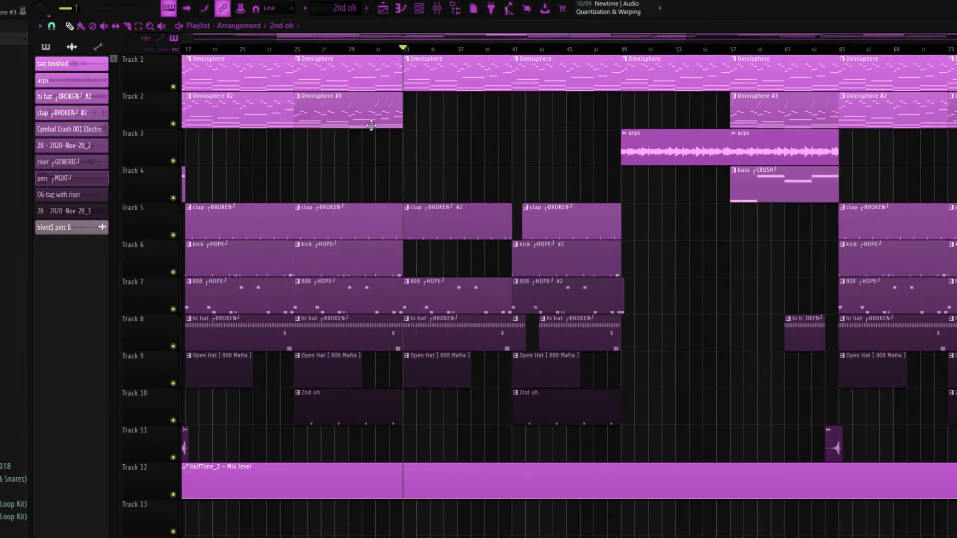
{"action": "scroll", "coordinate": [329, 158], "scroll_direction": "down", "scroll_amount": 4}
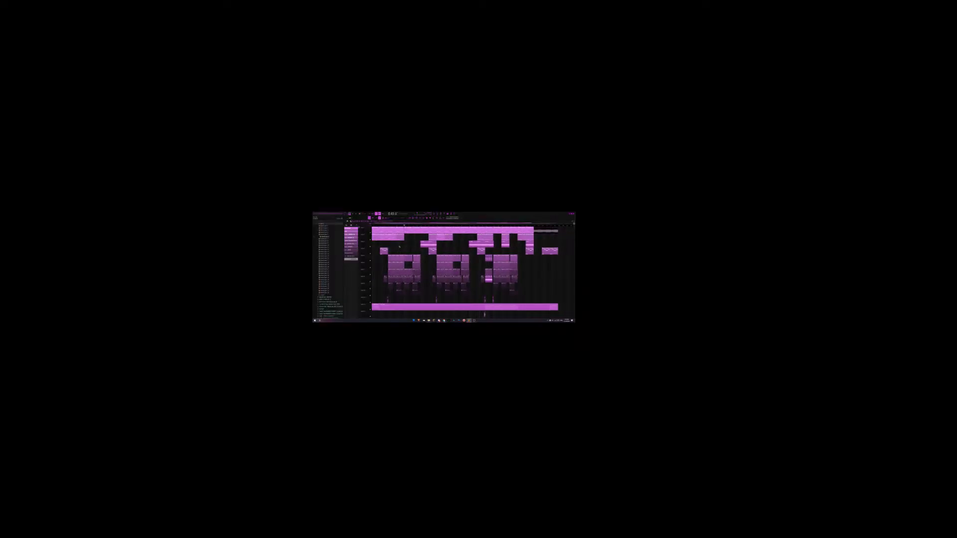
Select bars 17 to 33, shift the time selection to bars 33 to 49, and clear it.
{"action": "scroll", "coordinate": [399, 246], "scroll_direction": "up", "scroll_amount": 4}
{"action": "left_click", "coordinate": [394, 226]}
{"action": "mouse_move", "coordinate": [304, 55]}
{"action": "left_mouse_down"}
{"action": "mouse_move", "coordinate": [576, 56]}
{"action": "mouse_move", "coordinate": [481, 56]}
{"action": "left_mouse_up"}
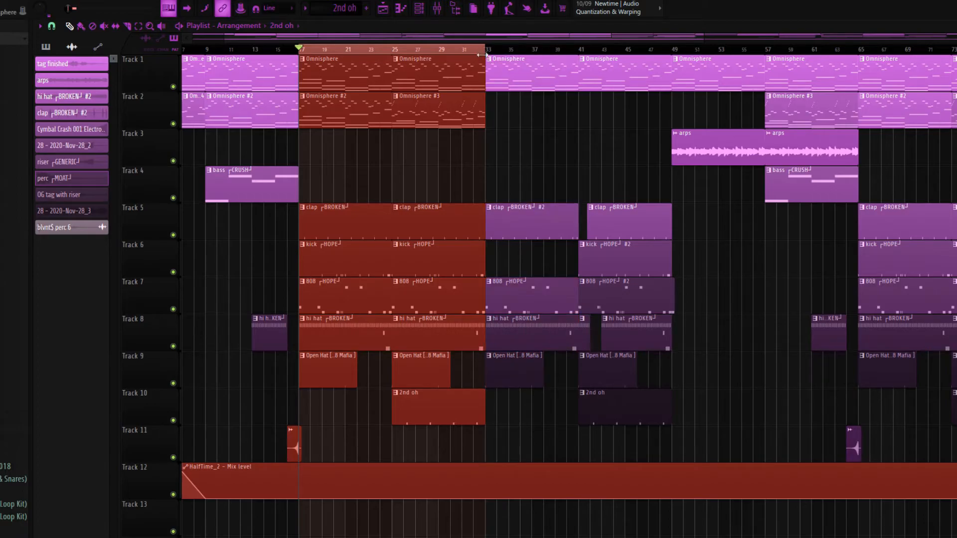
{"action": "key", "text": "ctrl+Right"}
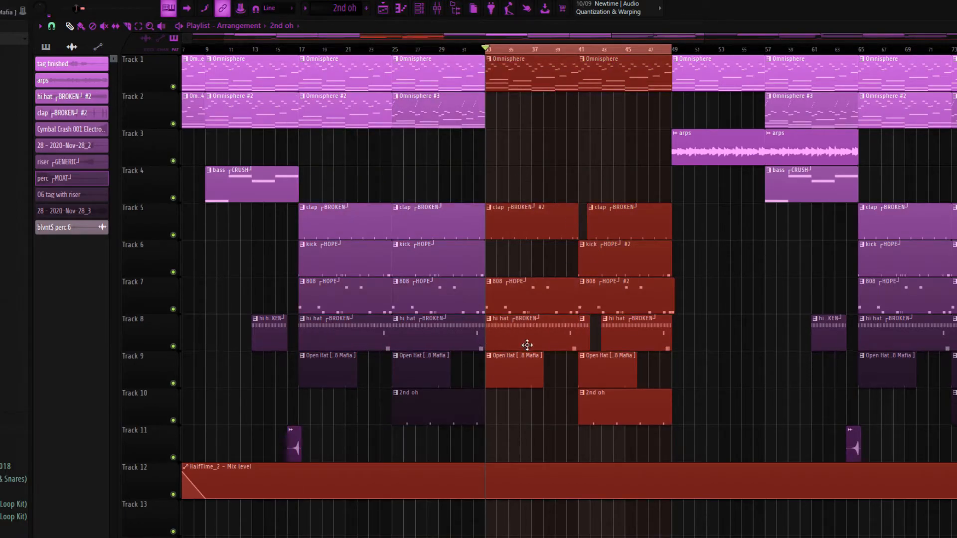
{"action": "left_click", "coordinate": [655, 50]}
Set the playhead at bar 49 and examine the section where the arps audio clips start on Track 3.
{"action": "scroll", "coordinate": [610, 213], "scroll_direction": "down", "scroll_amount": 5}
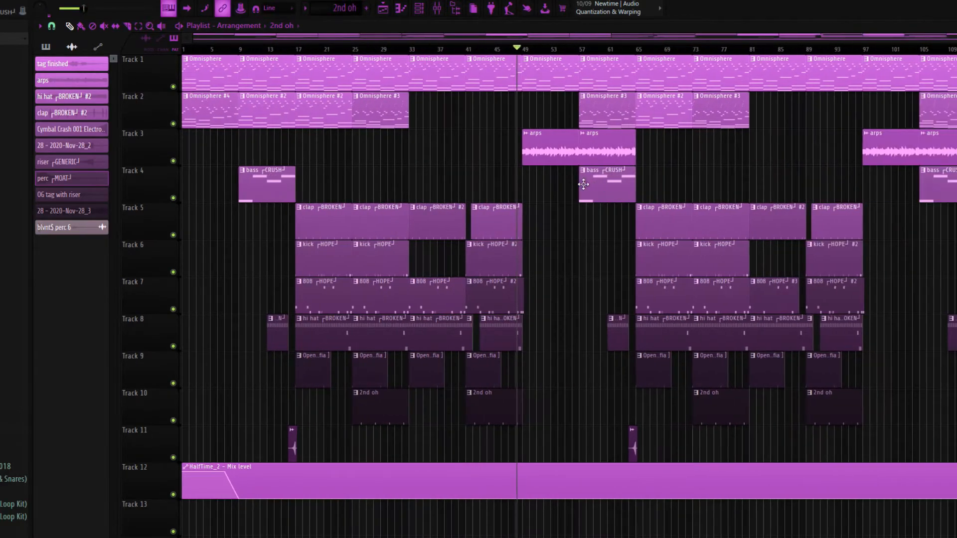
{"action": "scroll", "coordinate": [589, 184], "scroll_direction": "up", "scroll_amount": 5}
{"action": "left_click", "coordinate": [489, 51]}
{"action": "left_click", "coordinate": [486, 51]}
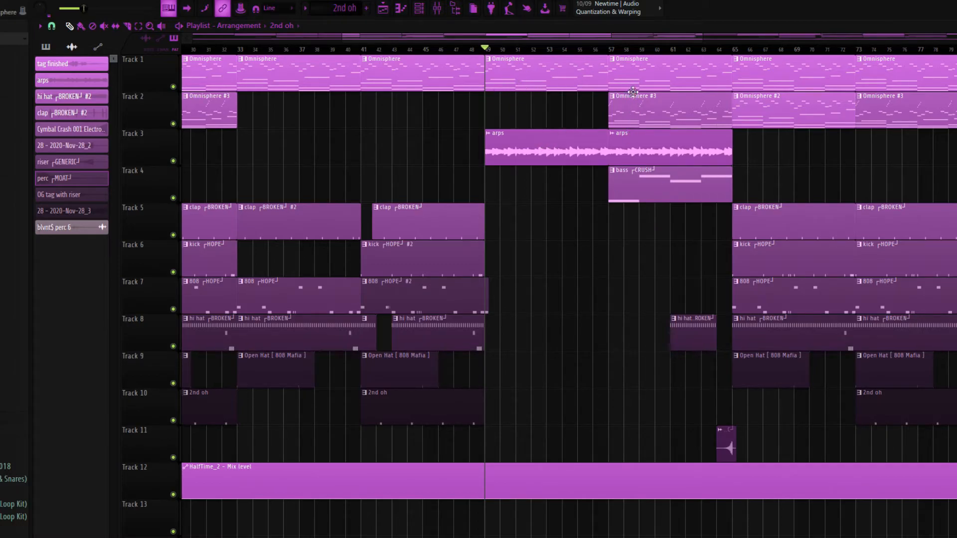
{"action": "scroll", "coordinate": [663, 249], "scroll_direction": "down", "scroll_amount": 5}
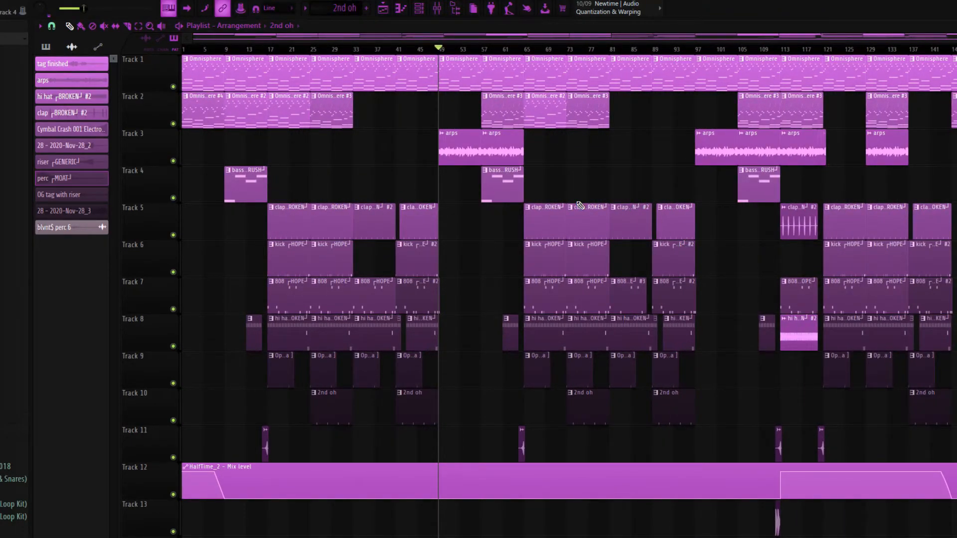
Set the playhead at bar 113, at the start of the clap #2 and hi hat #2 audio clips.
{"action": "scroll", "coordinate": [496, 374], "scroll_direction": "up", "scroll_amount": 5}
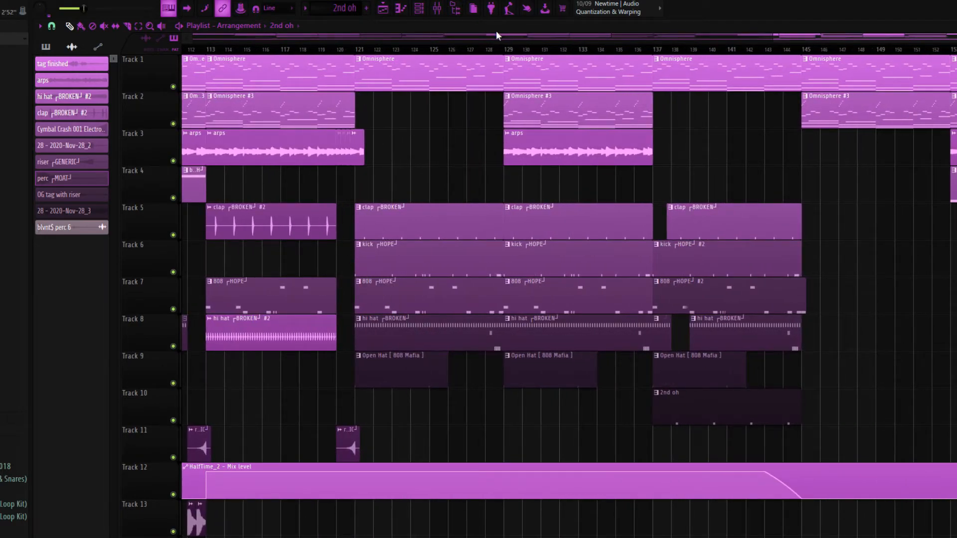
{"action": "left_click_drag", "start_coordinate": [827, 37], "coordinate": [762, 37]}
{"action": "left_click", "coordinate": [406, 48]}
{"action": "scroll", "coordinate": [450, 350], "scroll_direction": "up", "scroll_amount": 2}
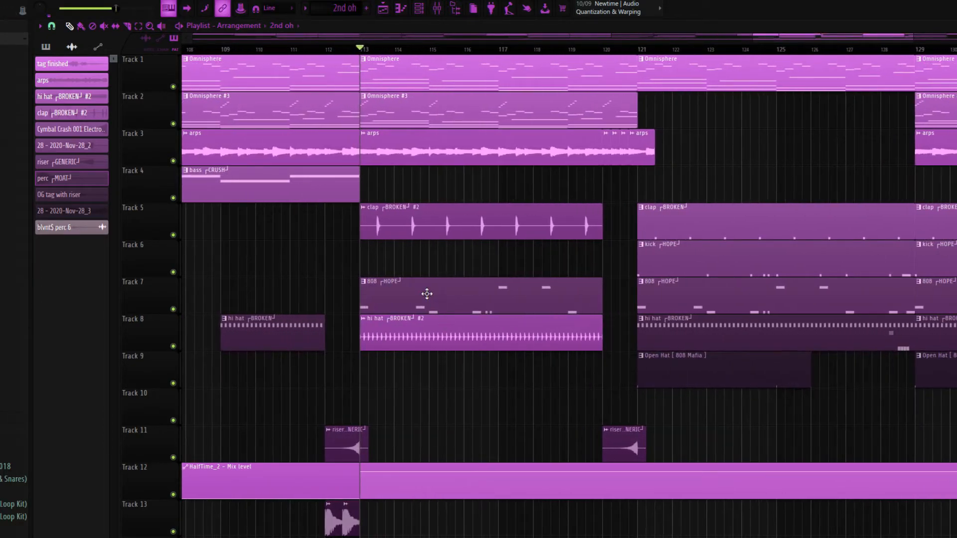
Solo Track 5, unmute Tracks 8 and 12, and play the clap and hi hat audio from bar 113.
{"action": "scroll", "coordinate": [427, 294], "scroll_direction": "up", "scroll_amount": 2}
{"action": "left_click", "coordinate": [173, 235], "text": "ctrl"}
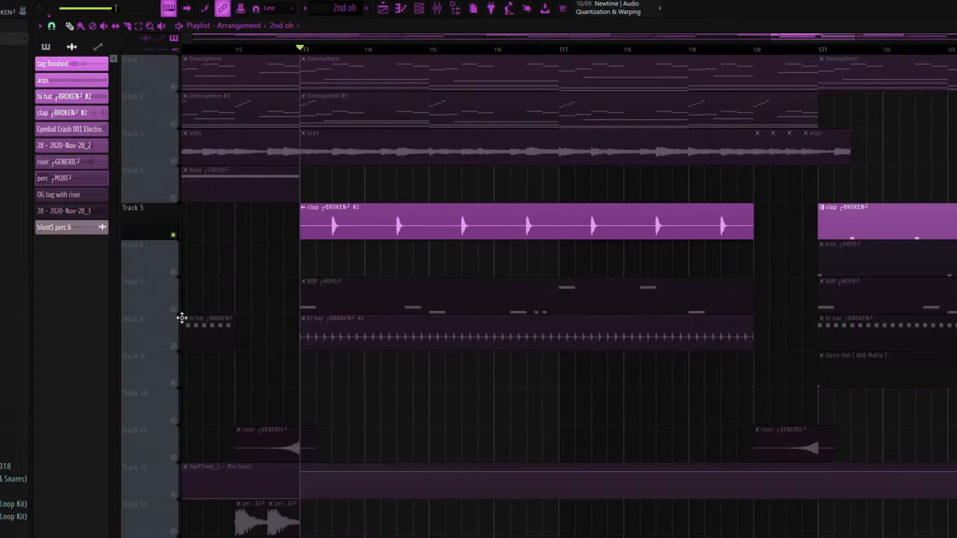
{"action": "right_click", "coordinate": [177, 325]}
{"action": "left_click", "coordinate": [173, 346]}
{"action": "left_click", "coordinate": [172, 494]}
{"action": "key", "text": "space"}
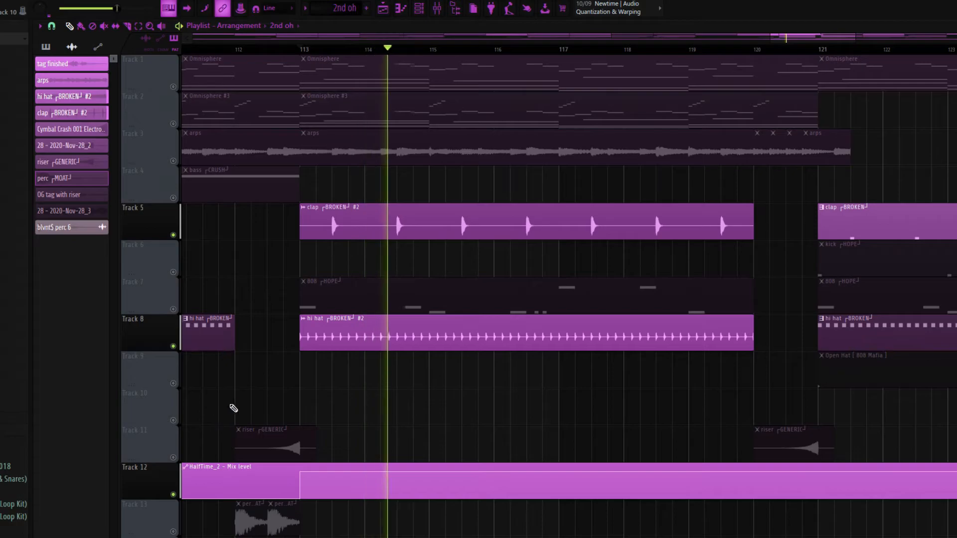
{"action": "key", "text": "space"}
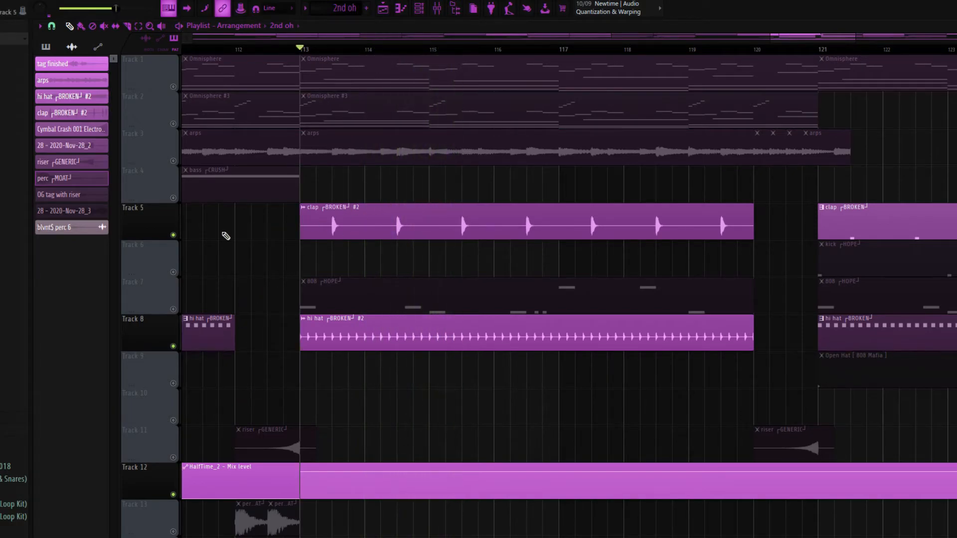
Turn all the playlist tracks back on and view the full arrangement.
{"action": "right_click", "coordinate": [173, 234]}
{"action": "right_click", "coordinate": [173, 234]}
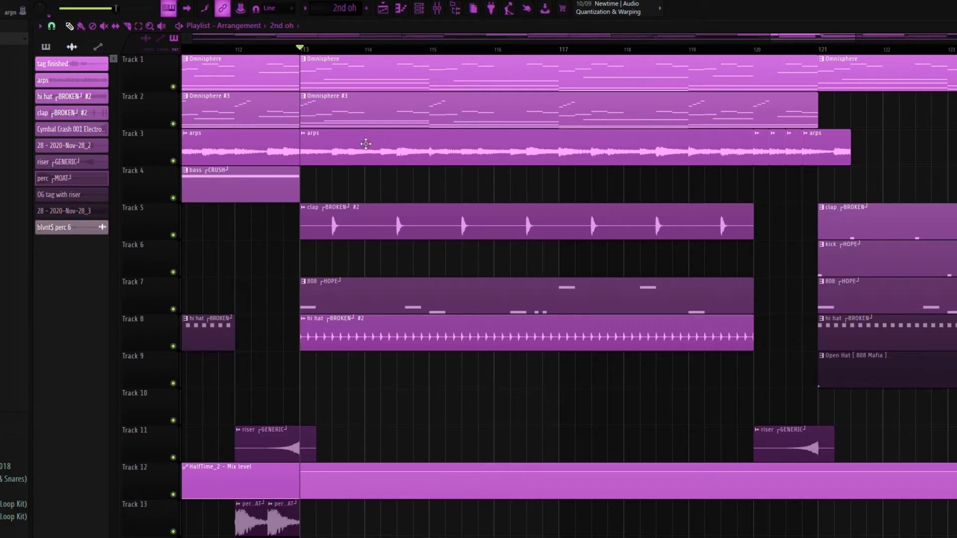
{"action": "scroll", "coordinate": [673, 403], "scroll_direction": "down", "scroll_amount": 5}
{"action": "scroll", "coordinate": [775, 399], "scroll_direction": "down", "scroll_amount": 5}
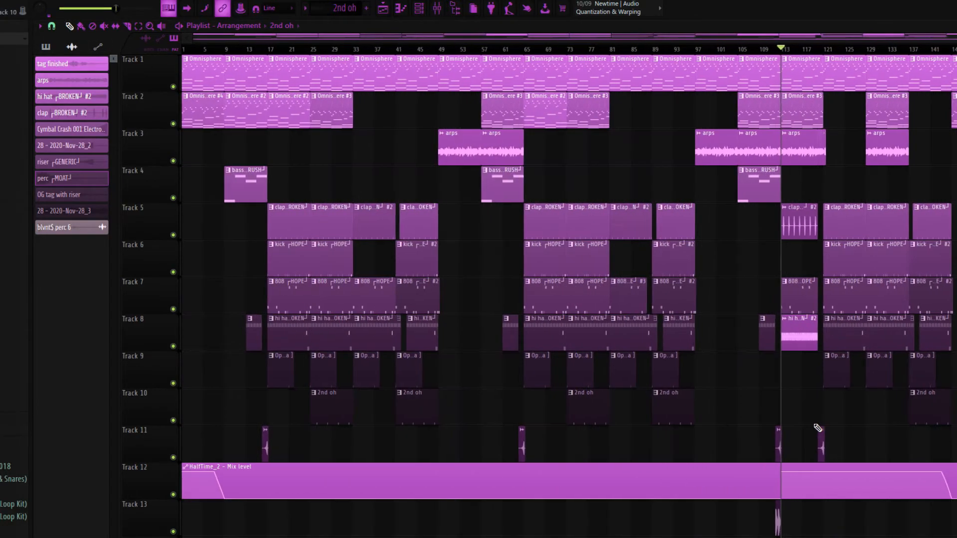
{"action": "scroll", "coordinate": [801, 433], "scroll_direction": "up", "scroll_amount": 3}
{"action": "scroll", "coordinate": [801, 434], "scroll_direction": "down", "scroll_amount": 3}
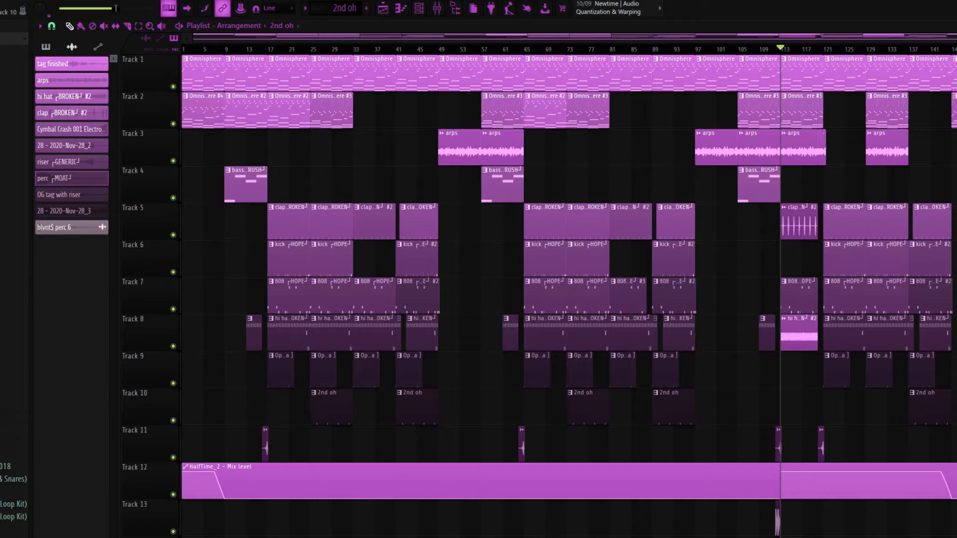
Move the playhead through the outro from about bar 144 to about bar 160.
{"action": "scroll", "coordinate": [914, 359], "scroll_direction": "up", "scroll_amount": 3}
{"action": "scroll", "coordinate": [913, 359], "scroll_direction": "down", "scroll_amount": 3}
{"action": "scroll", "coordinate": [683, 233], "scroll_direction": "up", "scroll_amount": 3}
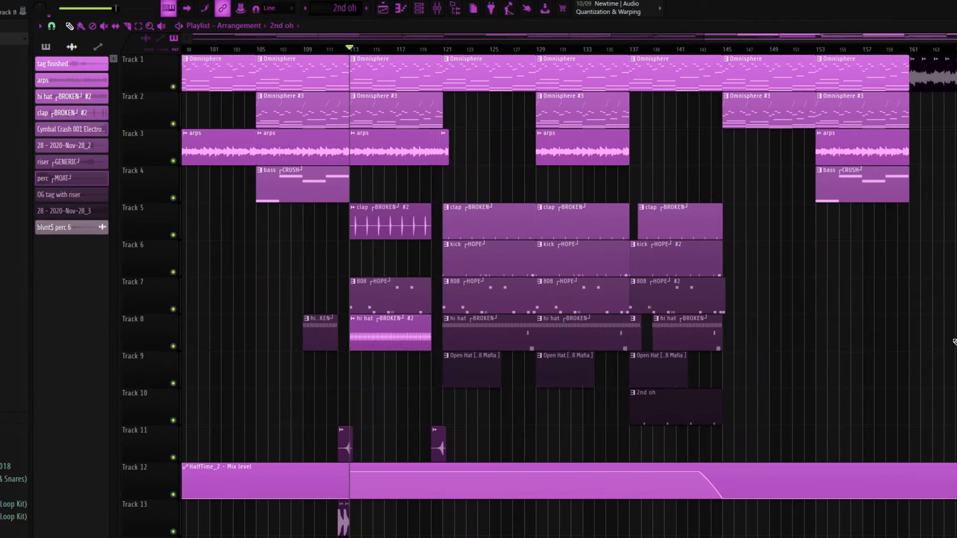
{"action": "left_click", "coordinate": [705, 49]}
{"action": "left_click_drag", "start_coordinate": [709, 57], "coordinate": [903, 68]}
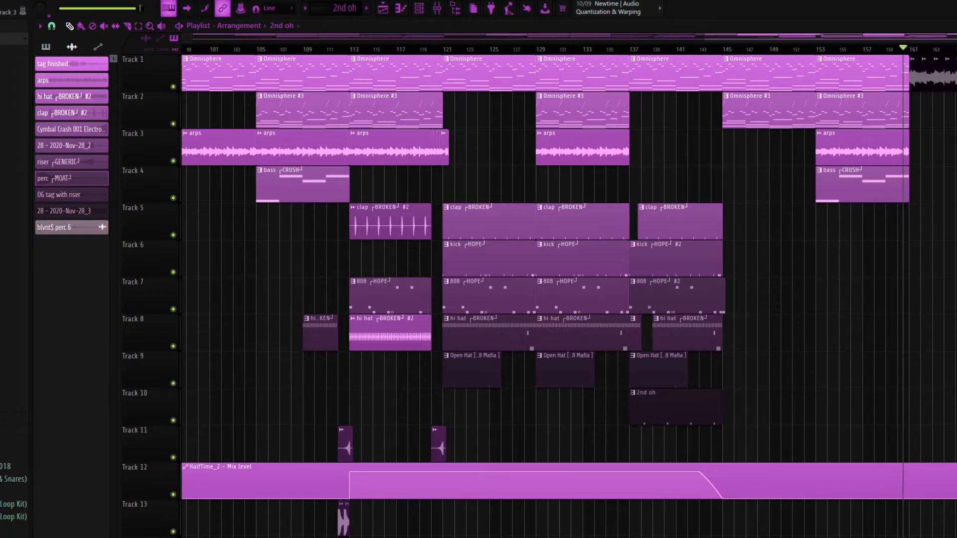
Set the playhead at bar 161 and play the start of the audio clips that close Track 1.
{"action": "scroll", "coordinate": [722, 218], "scroll_direction": "down", "scroll_amount": 3}
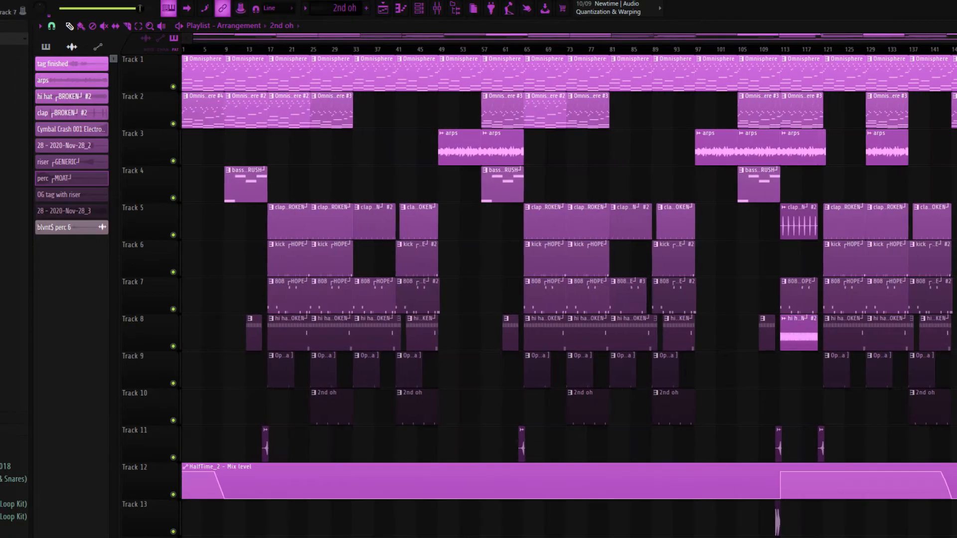
{"action": "scroll", "coordinate": [722, 218], "scroll_direction": "up", "scroll_amount": 4}
{"action": "left_click", "coordinate": [243, 50]}
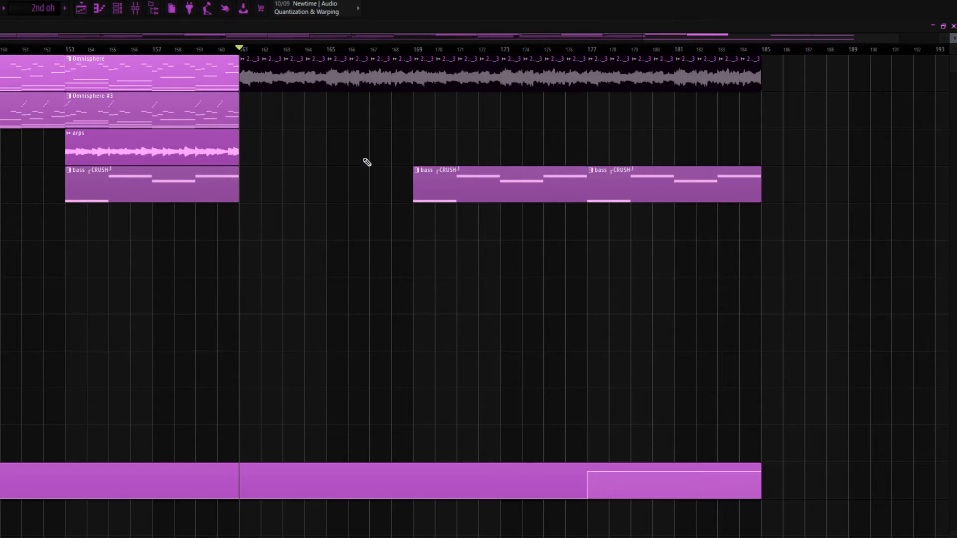
{"action": "scroll", "coordinate": [368, 163], "scroll_direction": "up", "scroll_amount": 3}
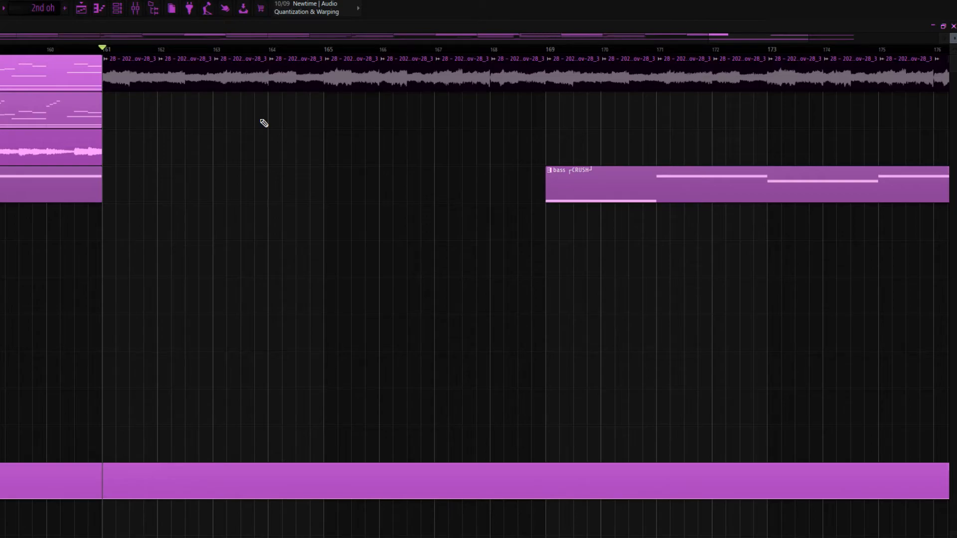
{"action": "key", "text": "space"}
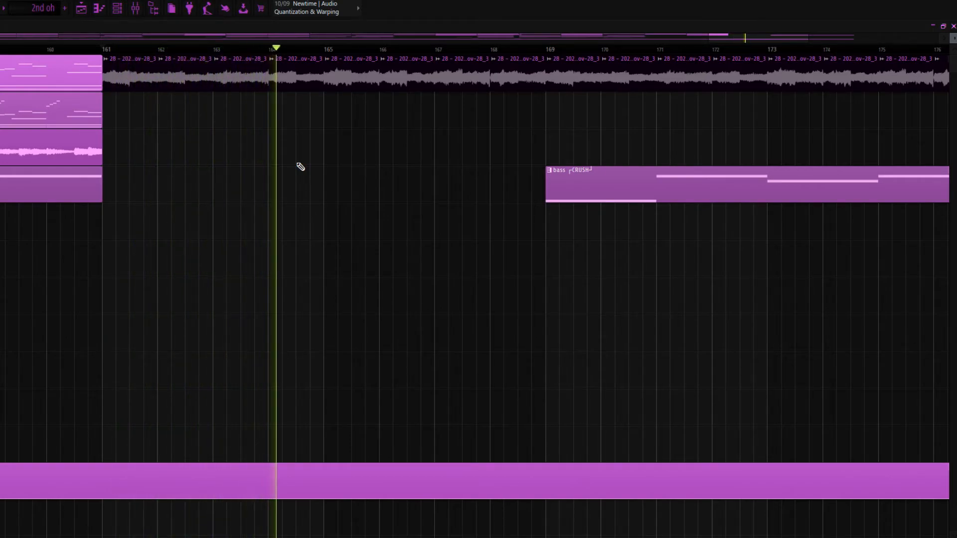
{"action": "key", "text": "space"}
Set the playhead at bar 177, at the start of the last bass clip, and review the end of the arrangement.
{"action": "scroll", "coordinate": [328, 188], "scroll_direction": "down", "scroll_amount": 2}
{"action": "scroll", "coordinate": [747, 284], "scroll_direction": "down", "scroll_amount": 5}
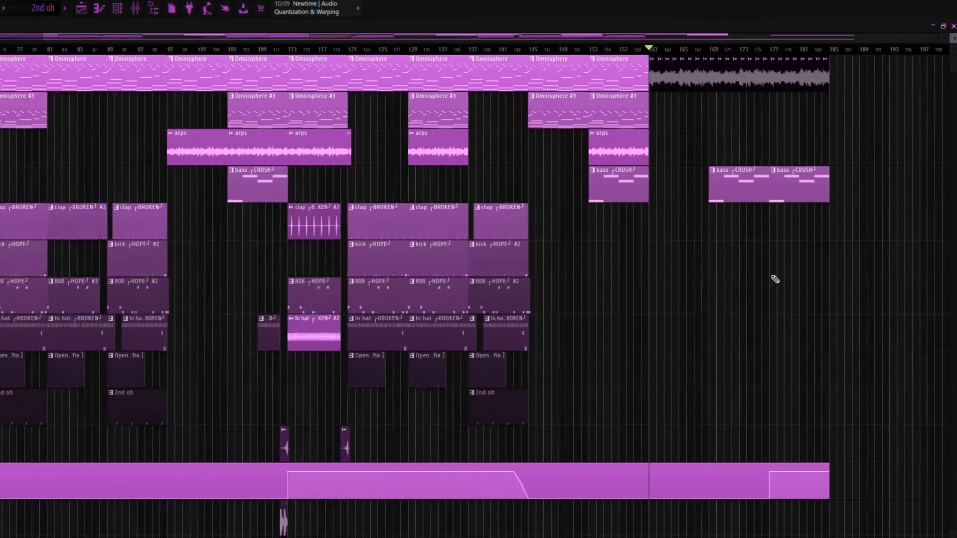
{"action": "scroll", "coordinate": [919, 188], "scroll_direction": "up", "scroll_amount": 4}
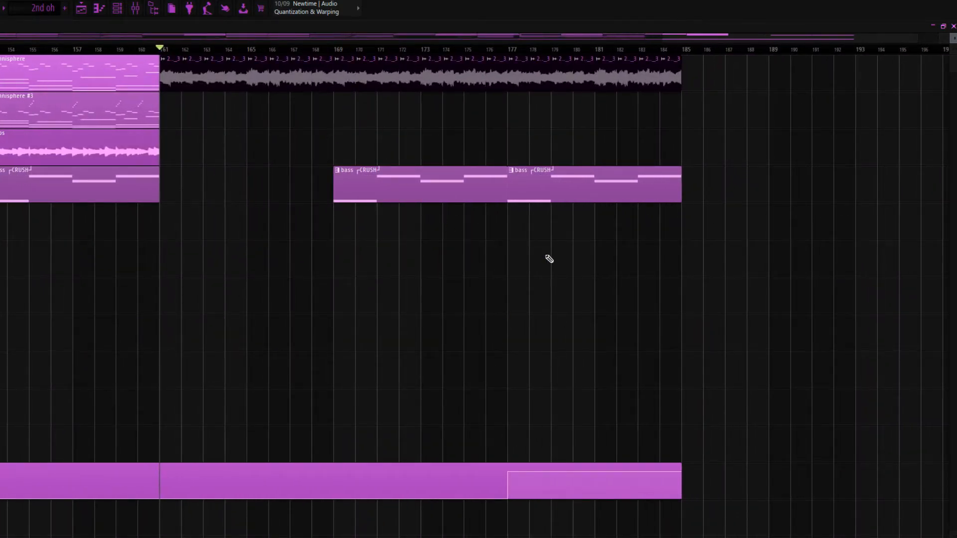
{"action": "left_click", "coordinate": [507, 52]}
{"action": "scroll", "coordinate": [712, 259], "scroll_direction": "down", "scroll_amount": 5}
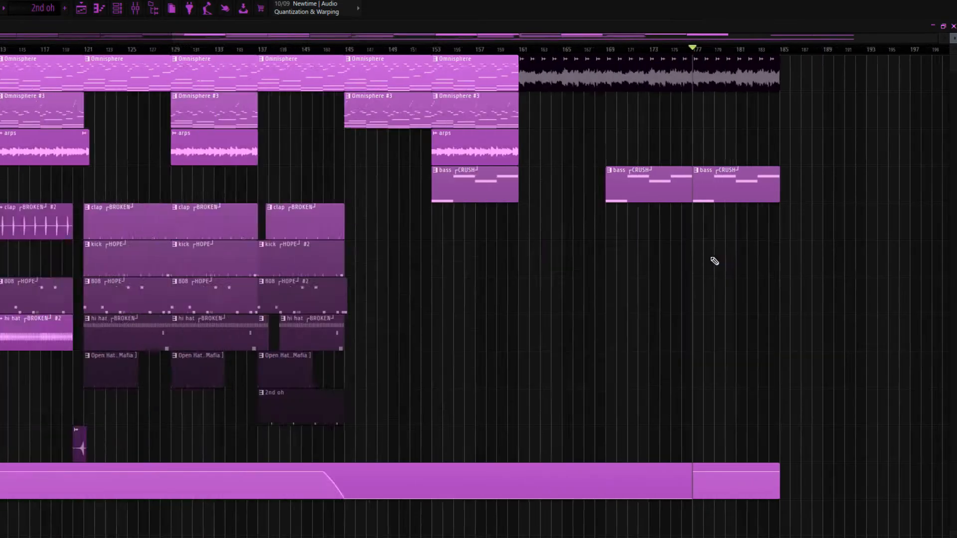
{"action": "scroll", "coordinate": [877, 219], "scroll_direction": "up", "scroll_amount": 4}
{"action": "scroll", "coordinate": [797, 188], "scroll_direction": "up", "scroll_amount": 1}
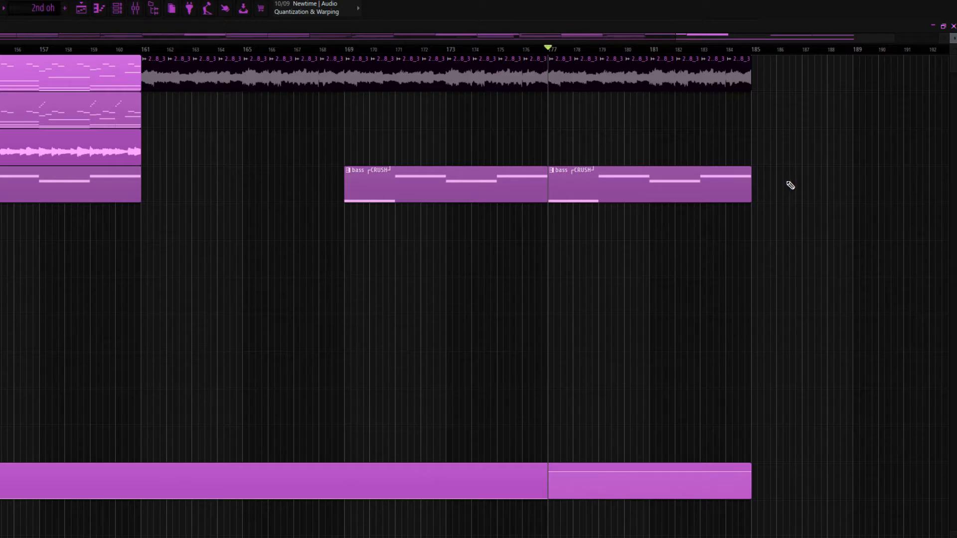
{"action": "scroll", "coordinate": [790, 186], "scroll_direction": "down", "scroll_amount": 5}
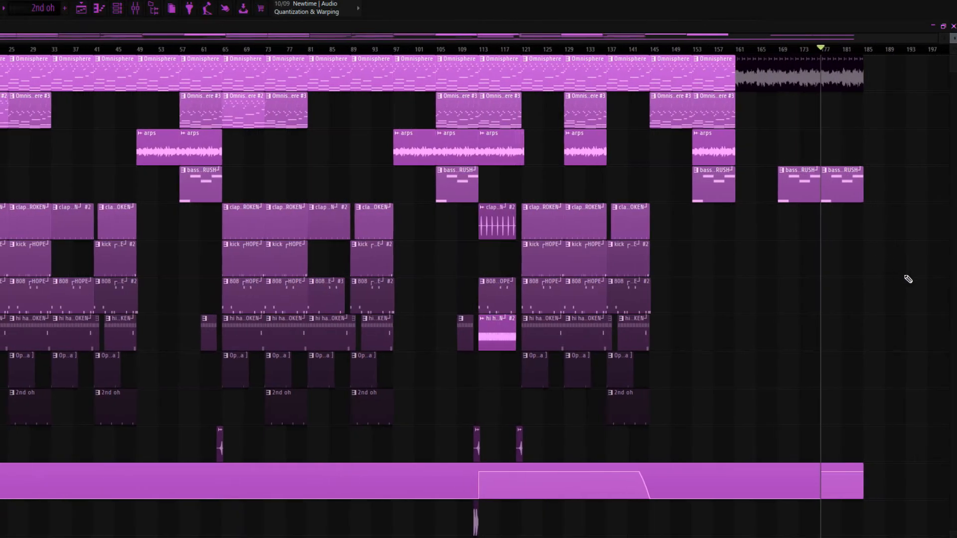
{"action": "scroll", "coordinate": [822, 349], "scroll_direction": "down", "scroll_amount": 2}
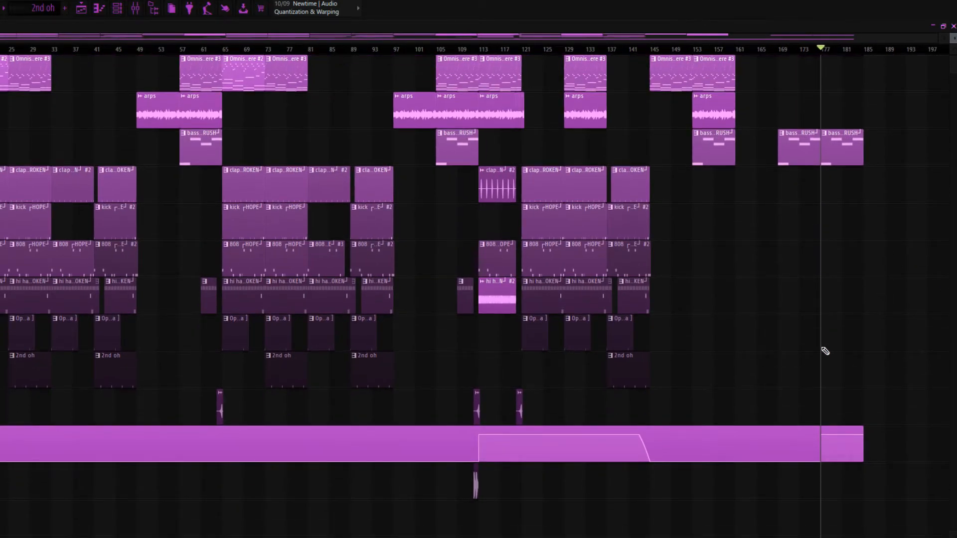
{"action": "scroll", "coordinate": [824, 352], "scroll_direction": "up", "scroll_amount": 2}
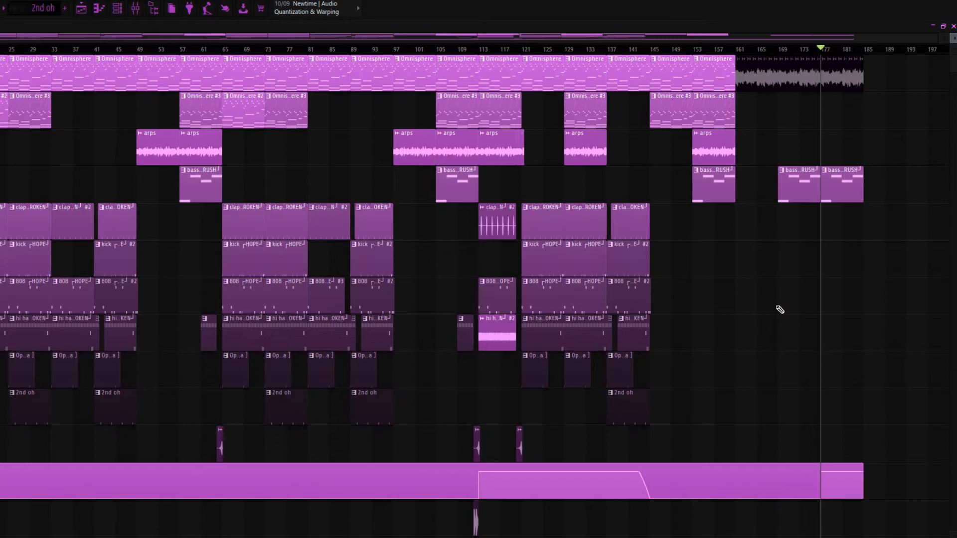
Open the mixer and select the Master track to show its effects.
{"action": "key", "text": "F9"}
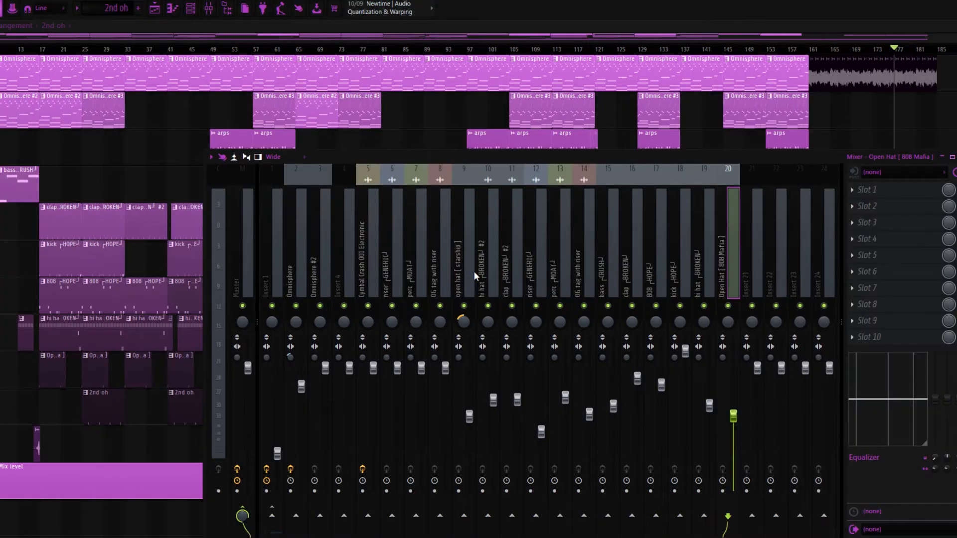
{"action": "key", "text": "Left"}
{"action": "key", "text": "Left"}
{"action": "key", "text": "Left"}
{"action": "key", "text": "Left"}
{"action": "key", "text": "Left"}
{"action": "key", "text": "Left"}
{"action": "key", "text": "Left"}
{"action": "key", "text": "Left"}
{"action": "key", "text": "Left"}
{"action": "key", "text": "Left"}
{"action": "key", "text": "Left"}
{"action": "key", "text": "Left"}
{"action": "key", "text": "Left"}
{"action": "key", "text": "Left"}
{"action": "key", "text": "Left"}
{"action": "key", "text": "Left"}
{"action": "key", "text": "Left"}
{"action": "key", "text": "Left"}
{"action": "key", "text": "Left"}
{"action": "key", "text": "Left"}
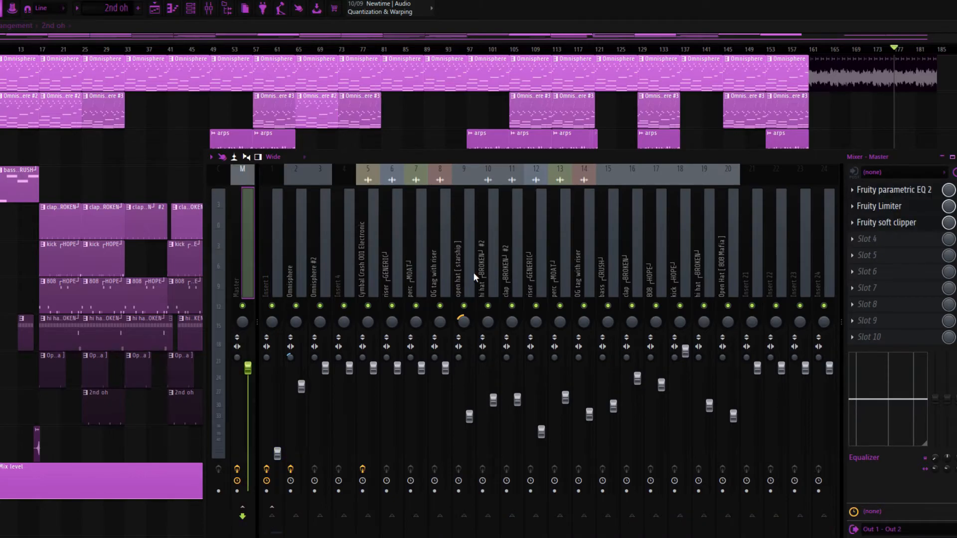
Open the Master's Fruity parametric EQ 2, bring its window fully into view and examine its mastering presets without changing the current one.
{"action": "left_click", "coordinate": [886, 189]}
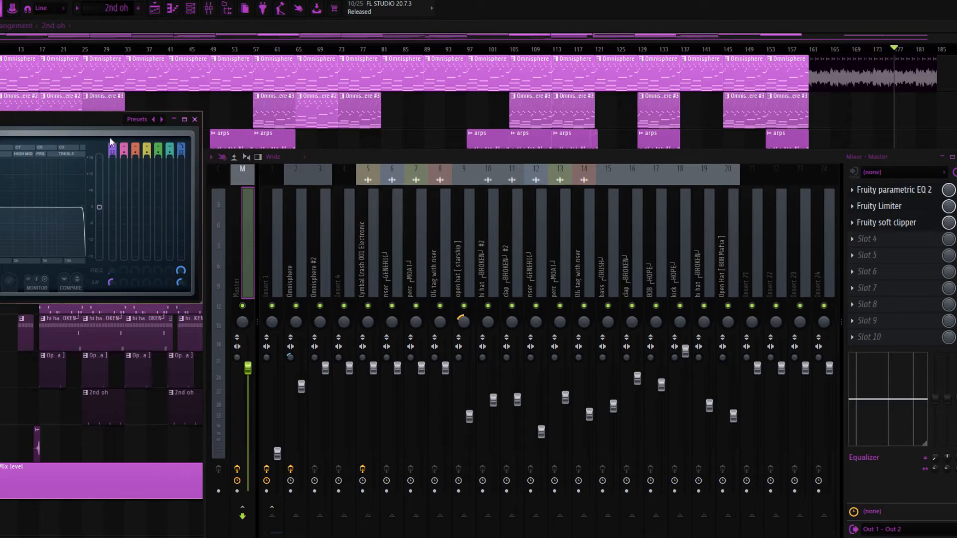
{"action": "left_click_drag", "start_coordinate": [89, 123], "coordinate": [280, 127]}
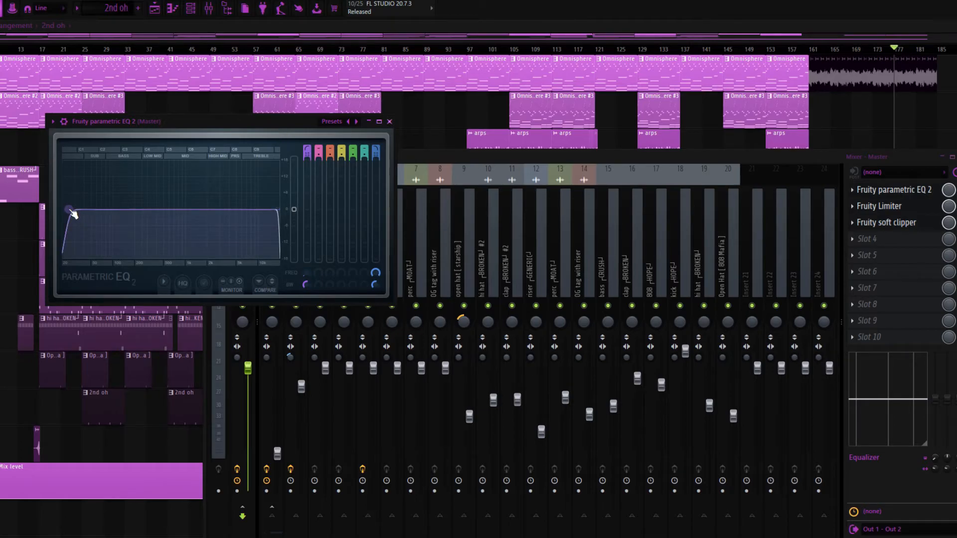
{"action": "left_click", "coordinate": [330, 122]}
{"action": "mouse_move", "coordinate": [348, 131]}
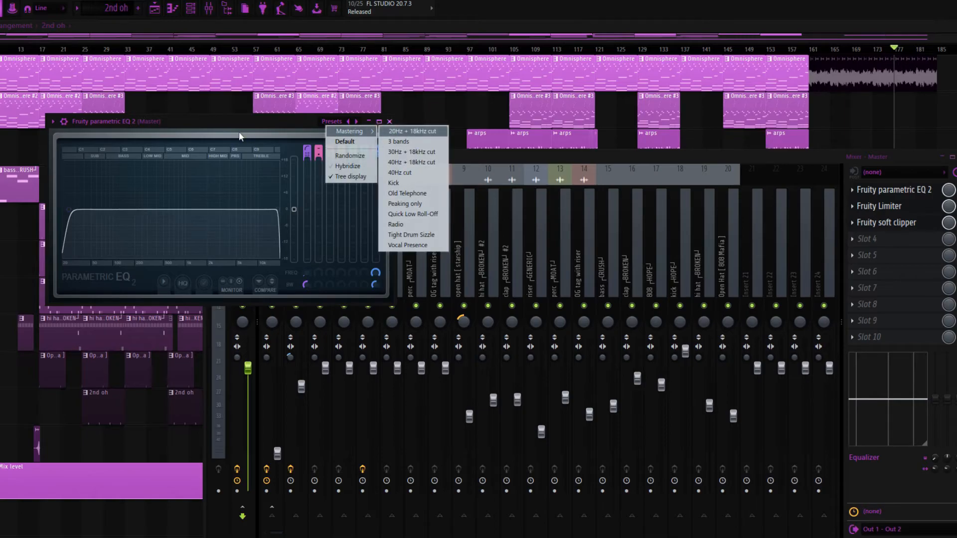
{"action": "left_click", "coordinate": [229, 122]}
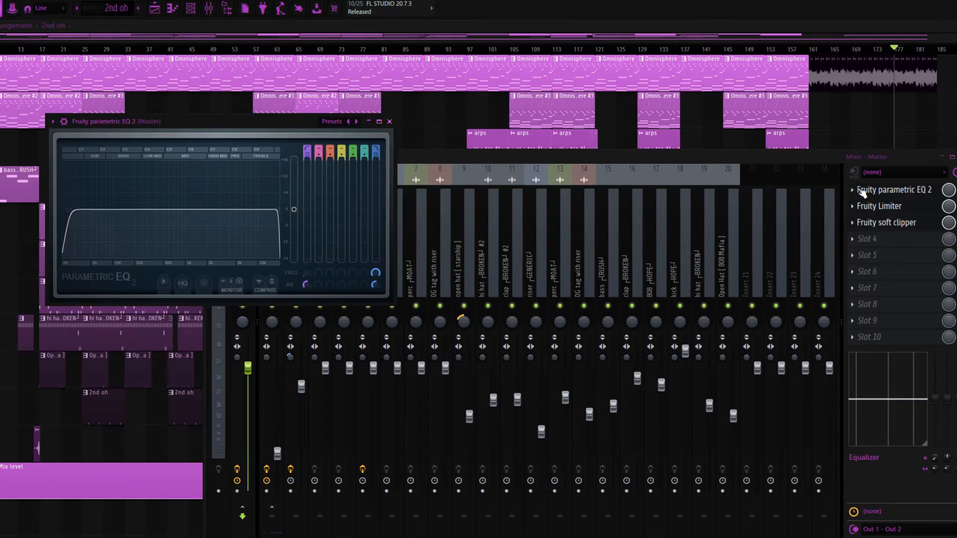
Examine the Master's Fruity Limiter and Fruity soft clipper settings, and close the plugin windows and the mixer.
{"action": "left_click", "coordinate": [873, 206]}
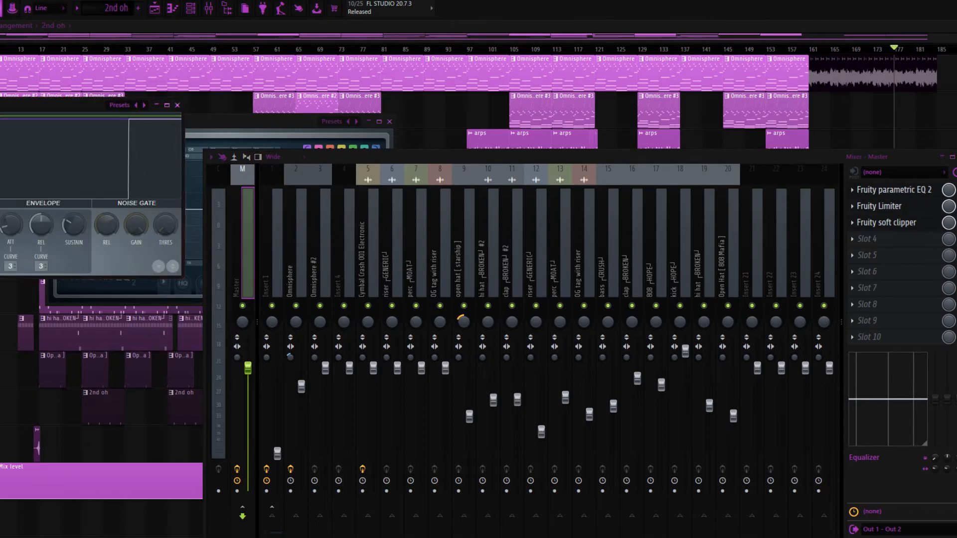
{"action": "left_click_drag", "start_coordinate": [4, 105], "coordinate": [169, 107]}
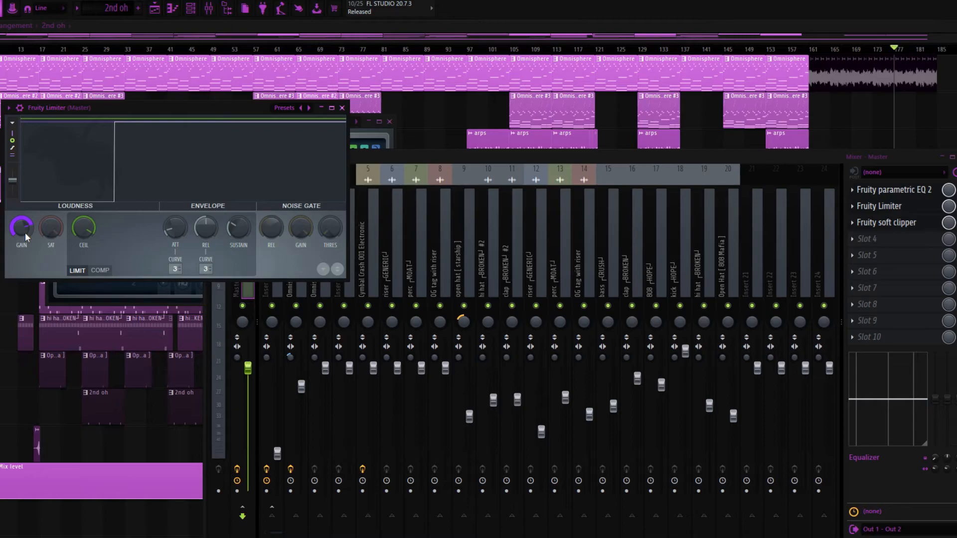
{"action": "left_click", "coordinate": [903, 225]}
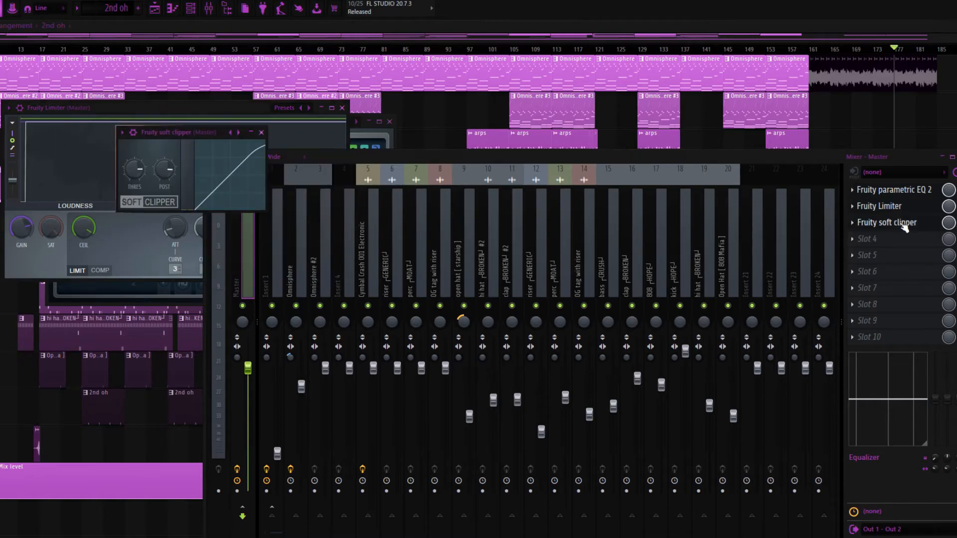
{"action": "left_click", "coordinate": [421, 156]}
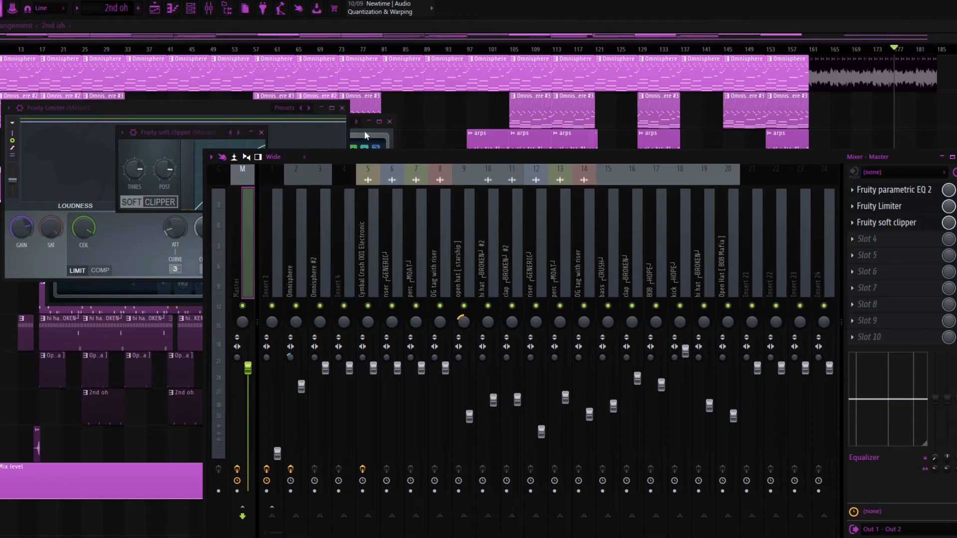
{"action": "key", "text": "F12"}
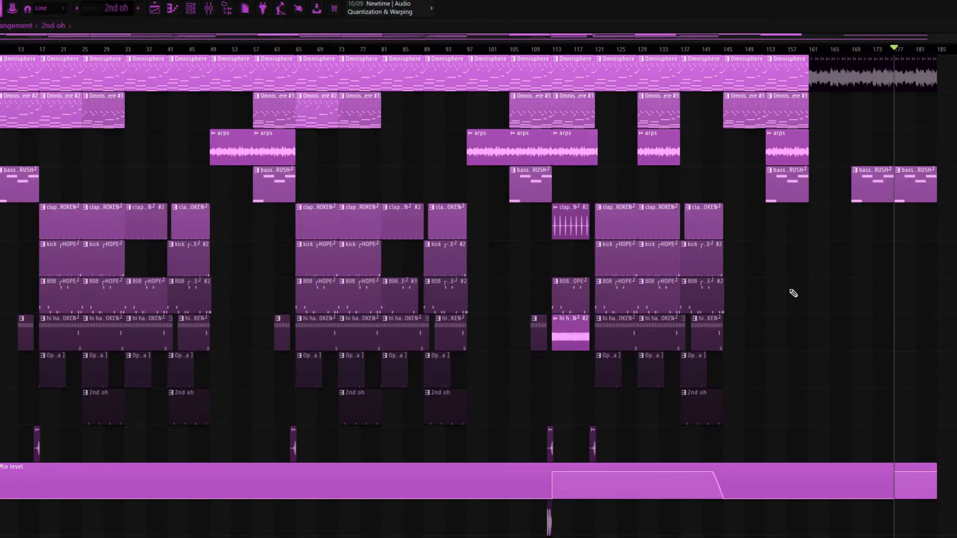